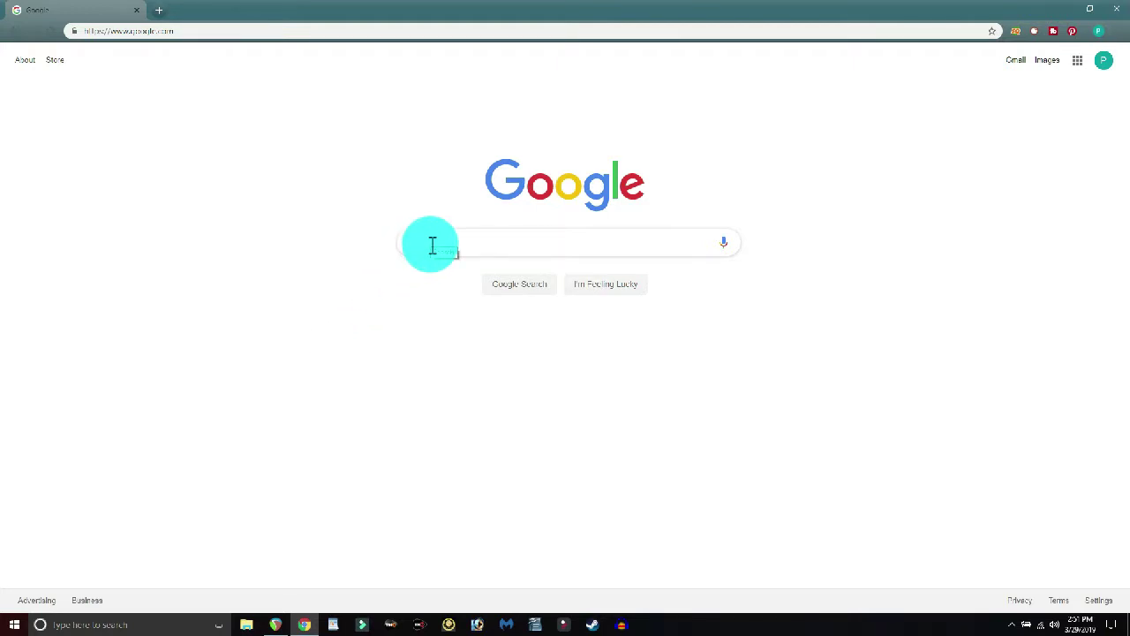
# Search for reaper.fm and open the download page of the REAPER website
pyautogui.write('reaper.')
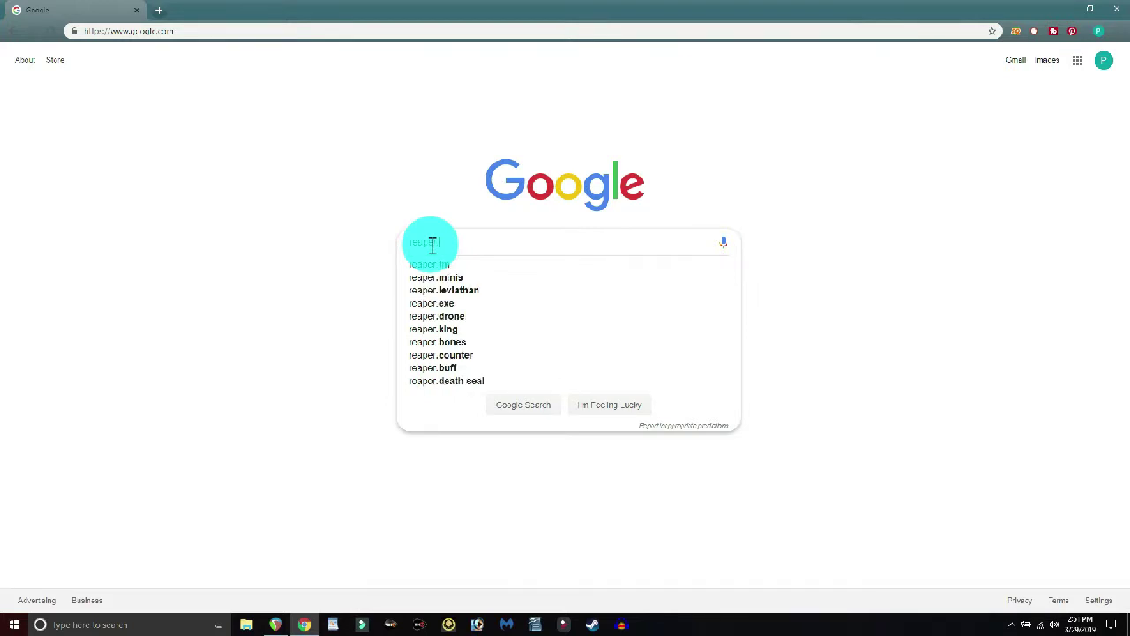
pyautogui.write('fm')
pyautogui.press('Return')
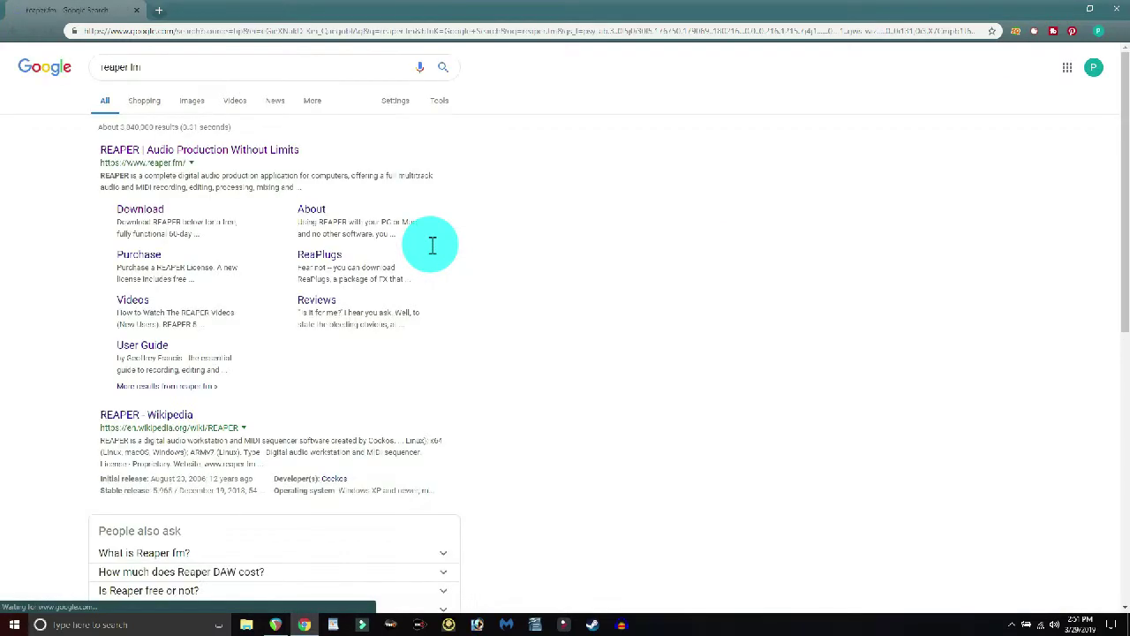
pyautogui.click(211, 151)
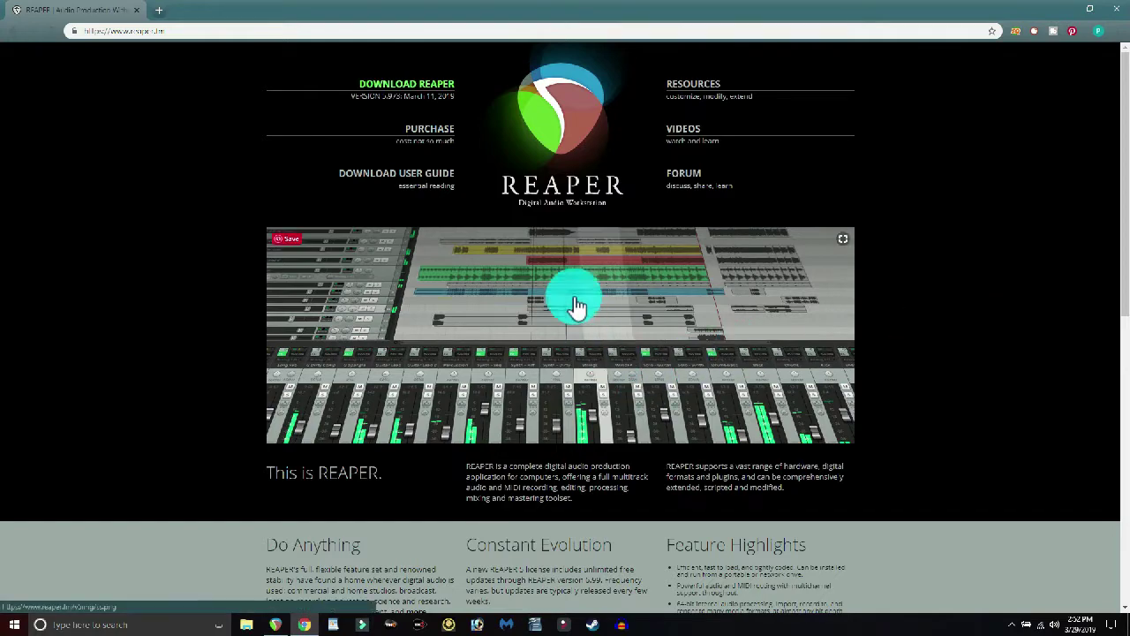
pyautogui.click(399, 92)
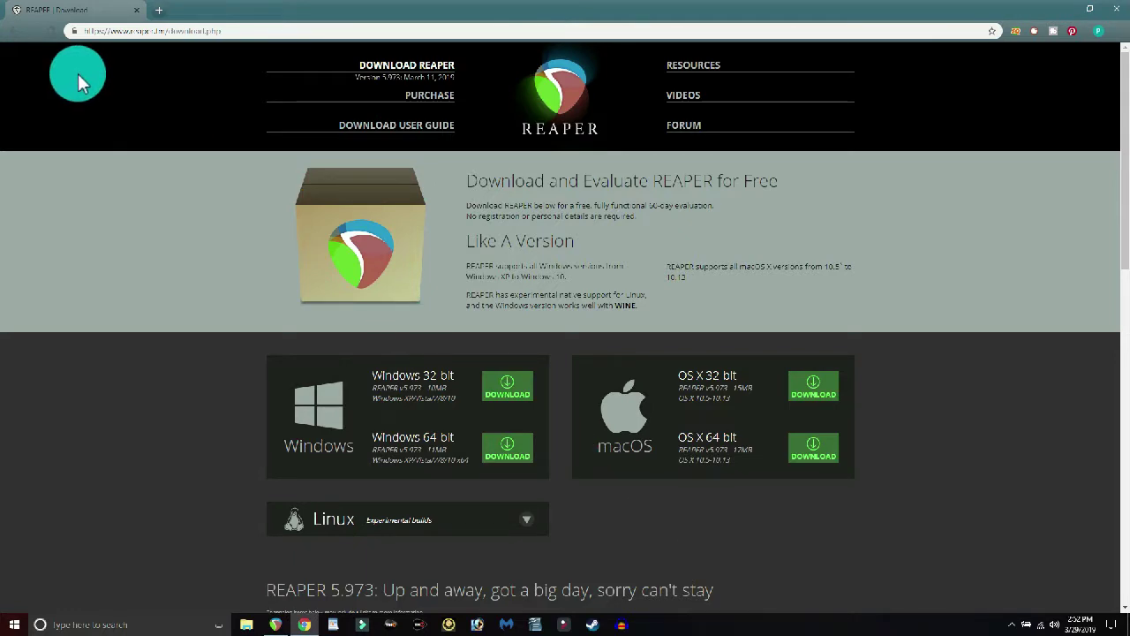
# Return to the search results, search for mtpowerdrumkit.com and open the MT Power Drum Kit website
pyautogui.click(17, 42)
pyautogui.click(17, 42)
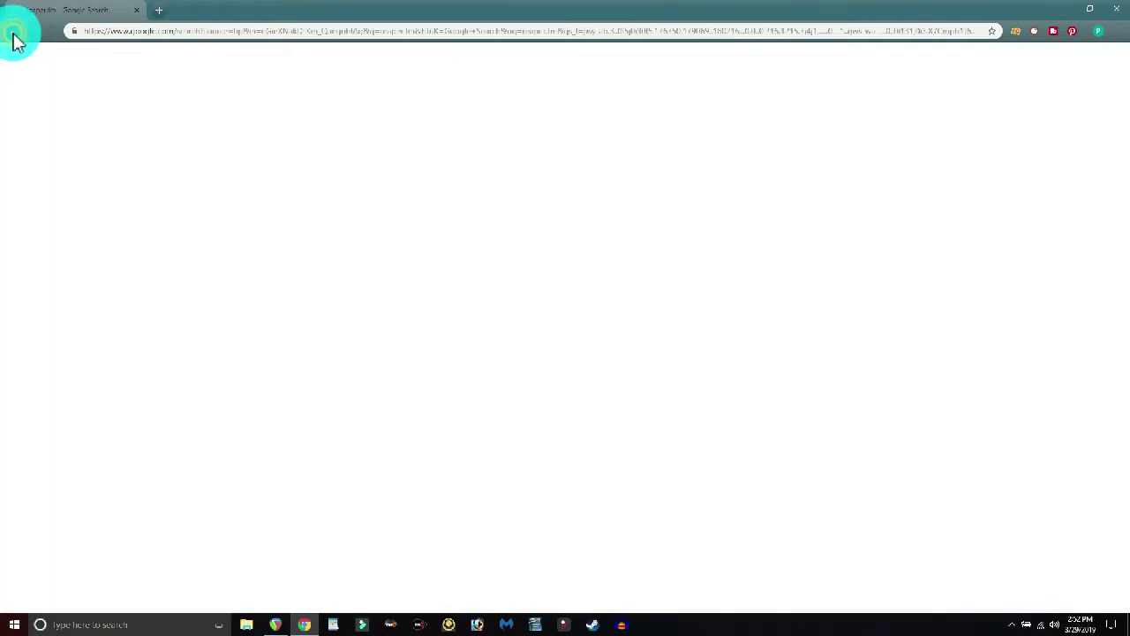
pyautogui.moveTo(156, 68); pyautogui.dragTo(97, 69)
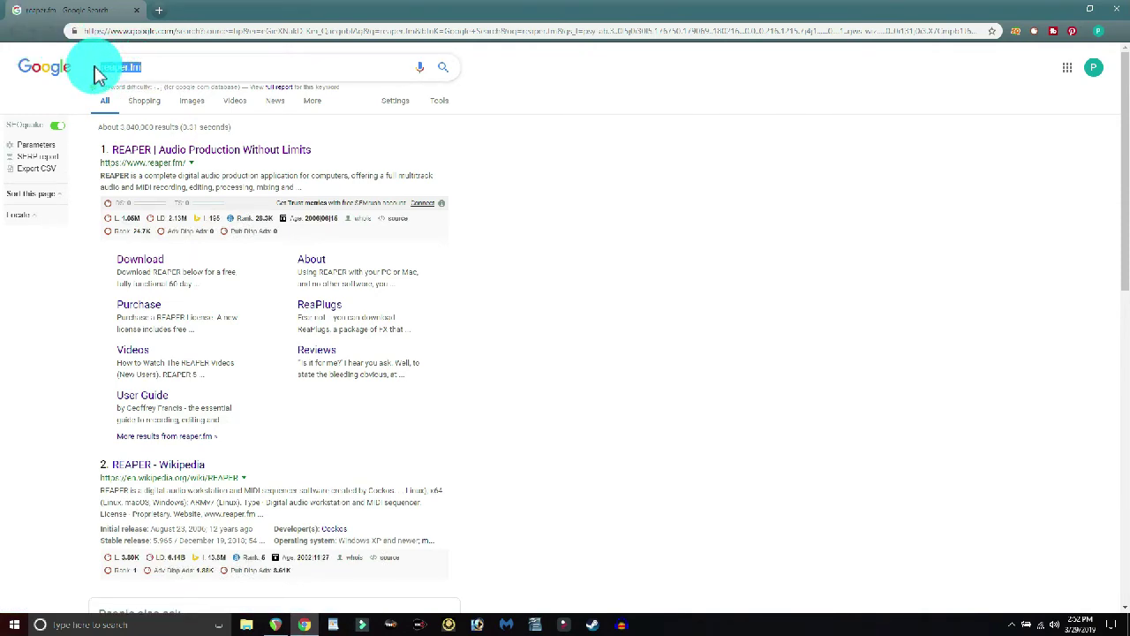
pyautogui.write('mt po')
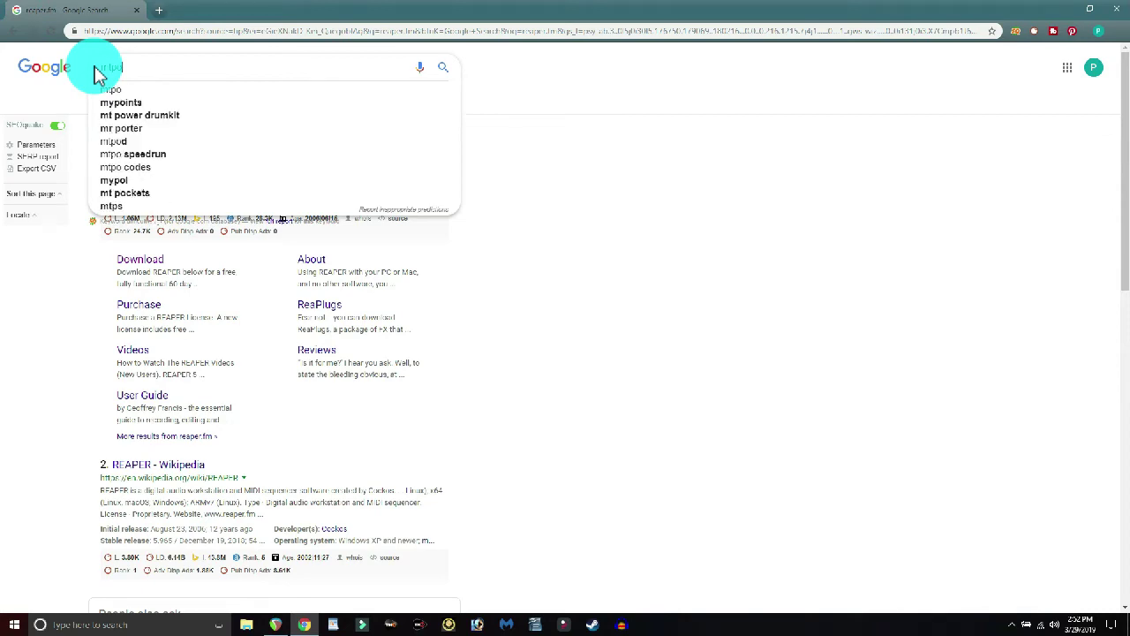
pyautogui.write('werdrum')
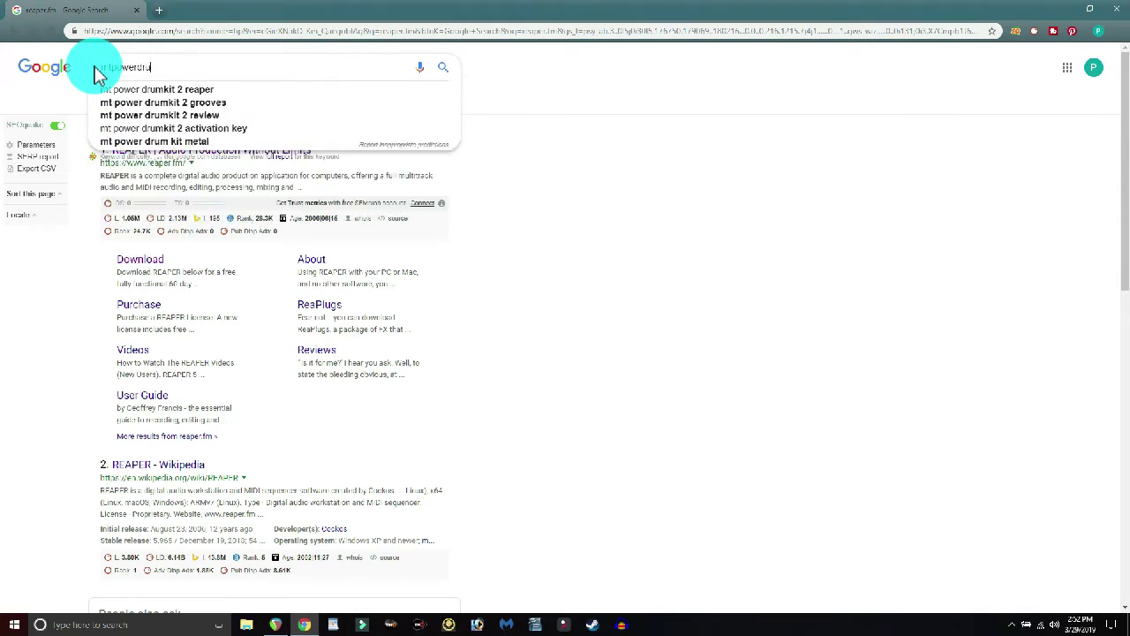
pyautogui.write('kit.com')
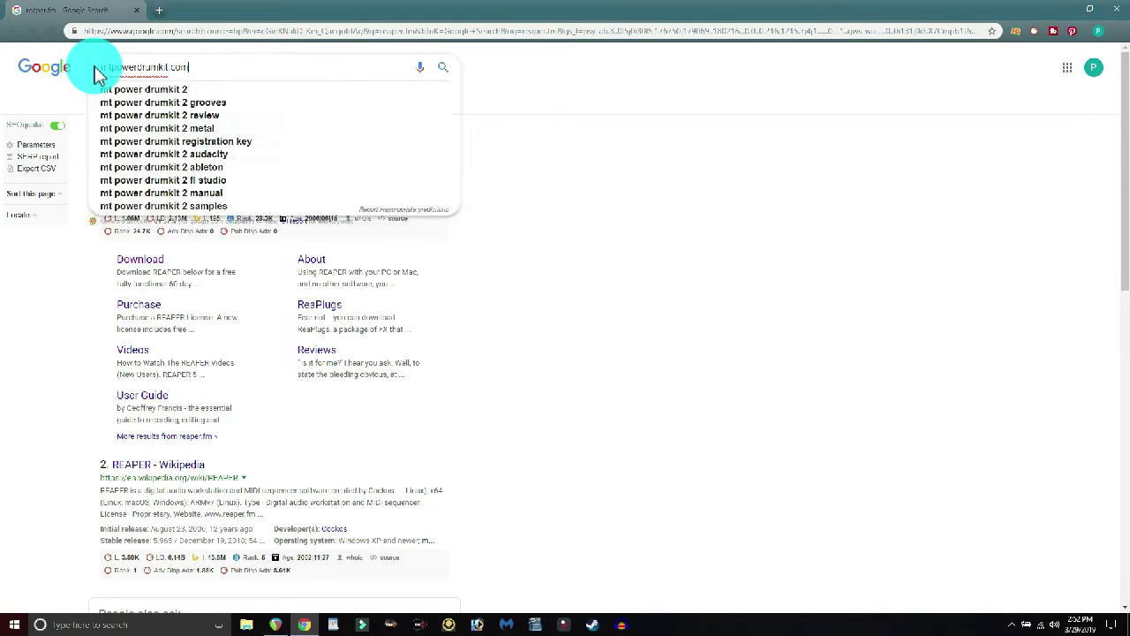
pyautogui.press('Return')
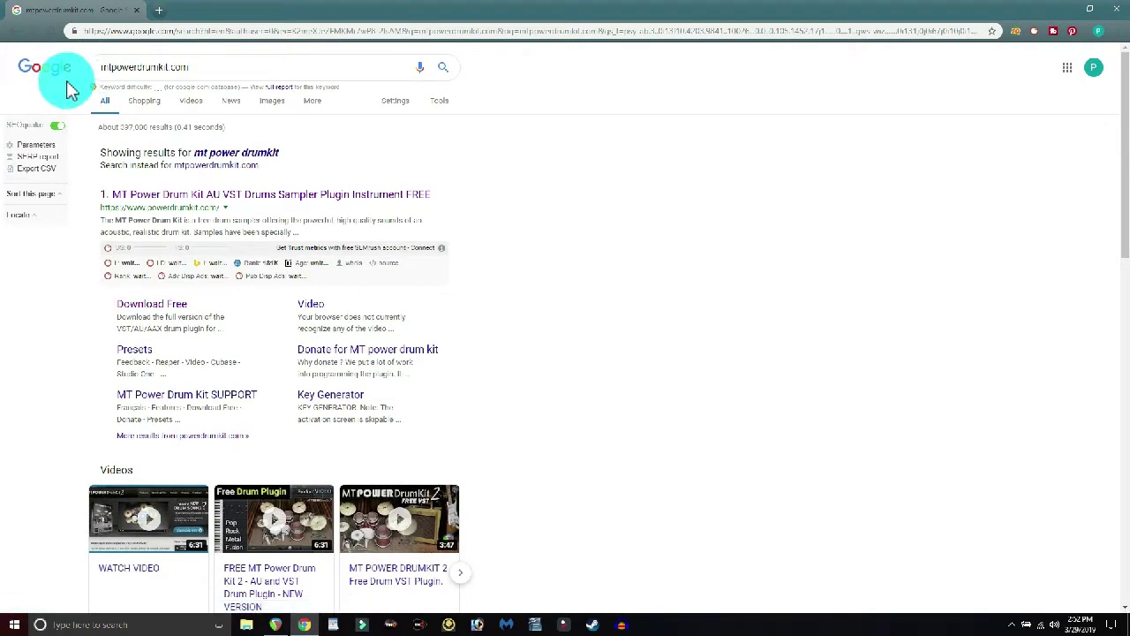
pyautogui.click(181, 201)
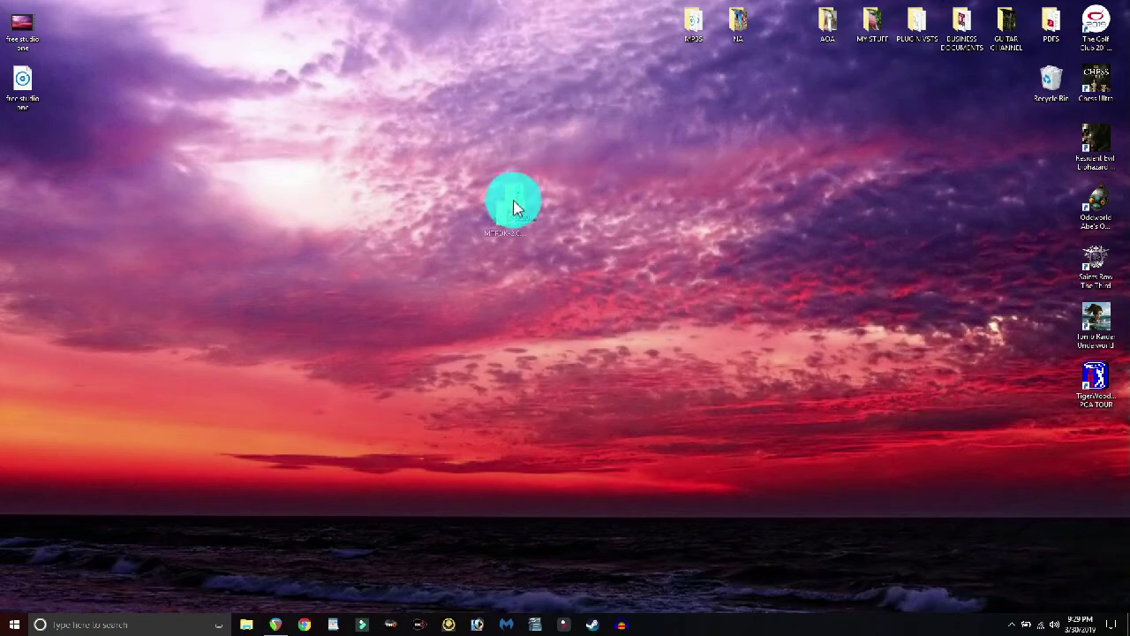
# Reposition the MTPDK zip archive on the desktop and create a new folder named VSTS beside it
pyautogui.moveTo(512, 202); pyautogui.dragTo(488, 261)
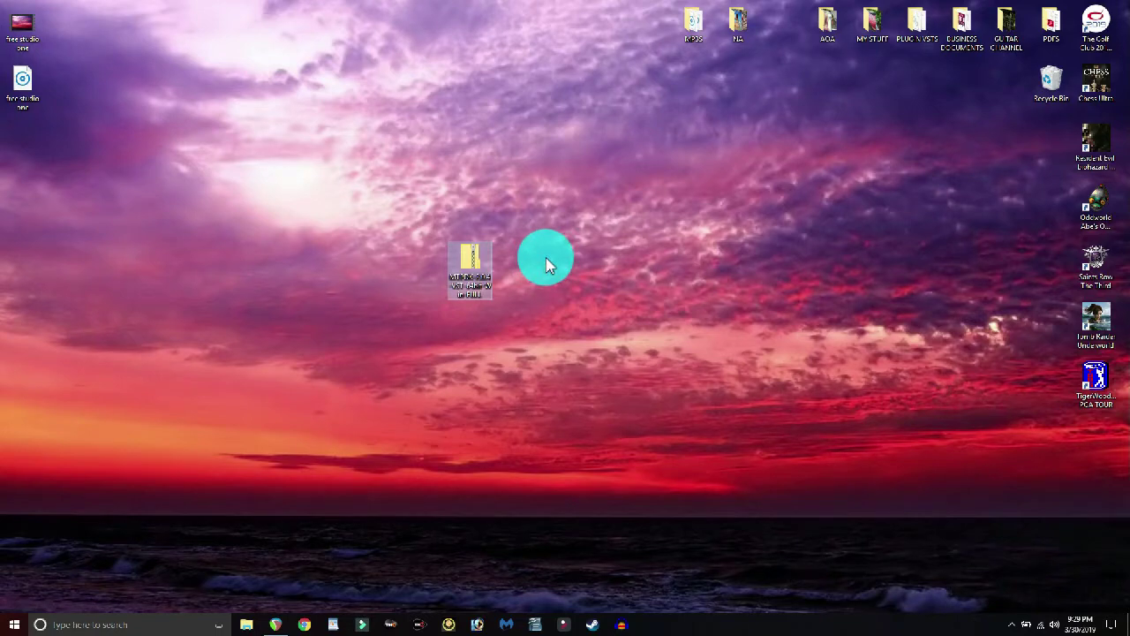
pyautogui.click(546, 263)
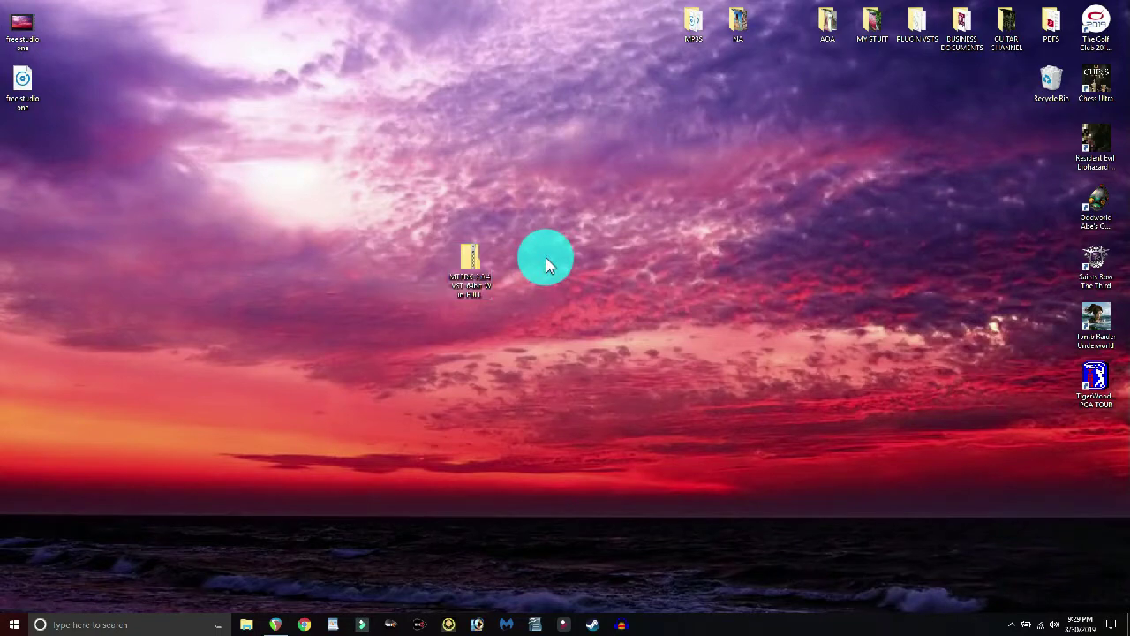
pyautogui.rightClick(546, 262)
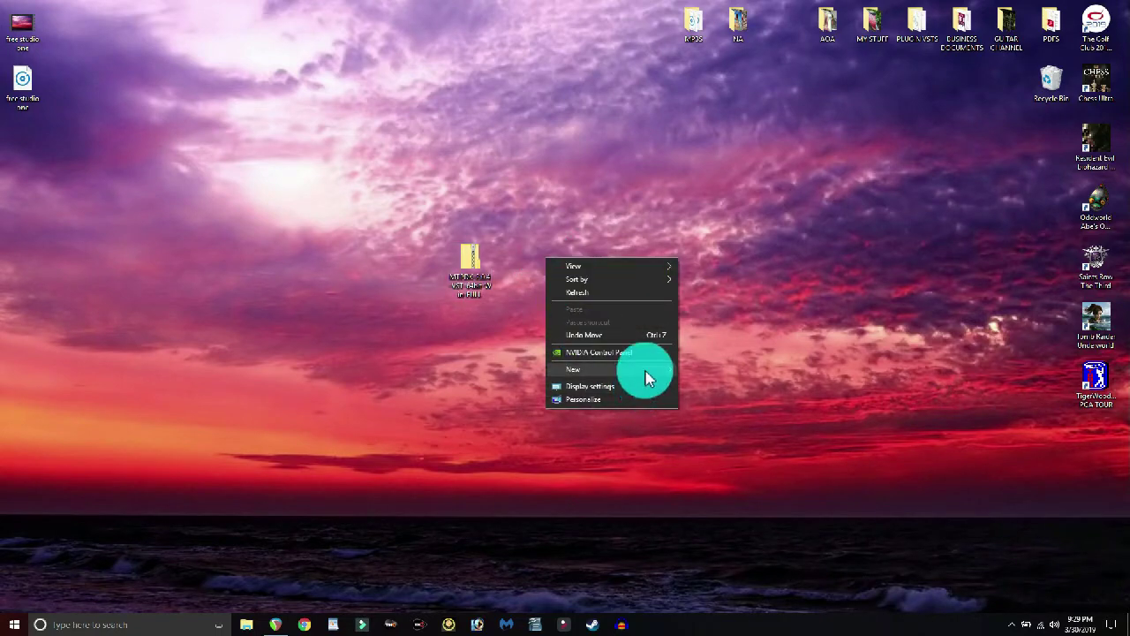
pyautogui.moveTo(645, 372)
pyautogui.click(699, 371)
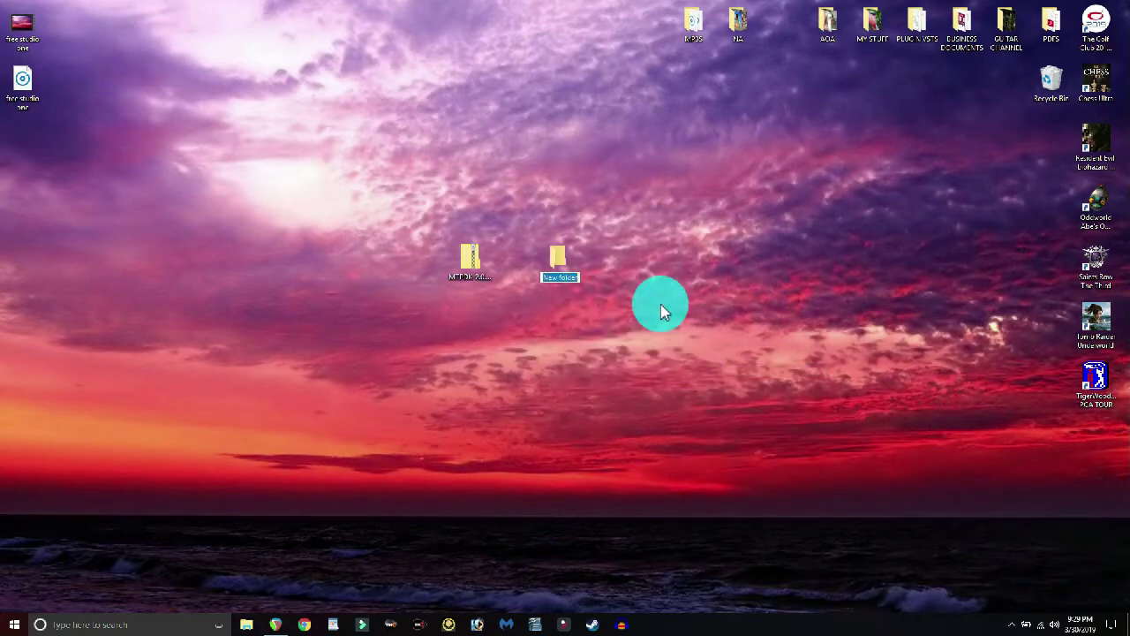
pyautogui.write('VST3')
pyautogui.click(576, 261)
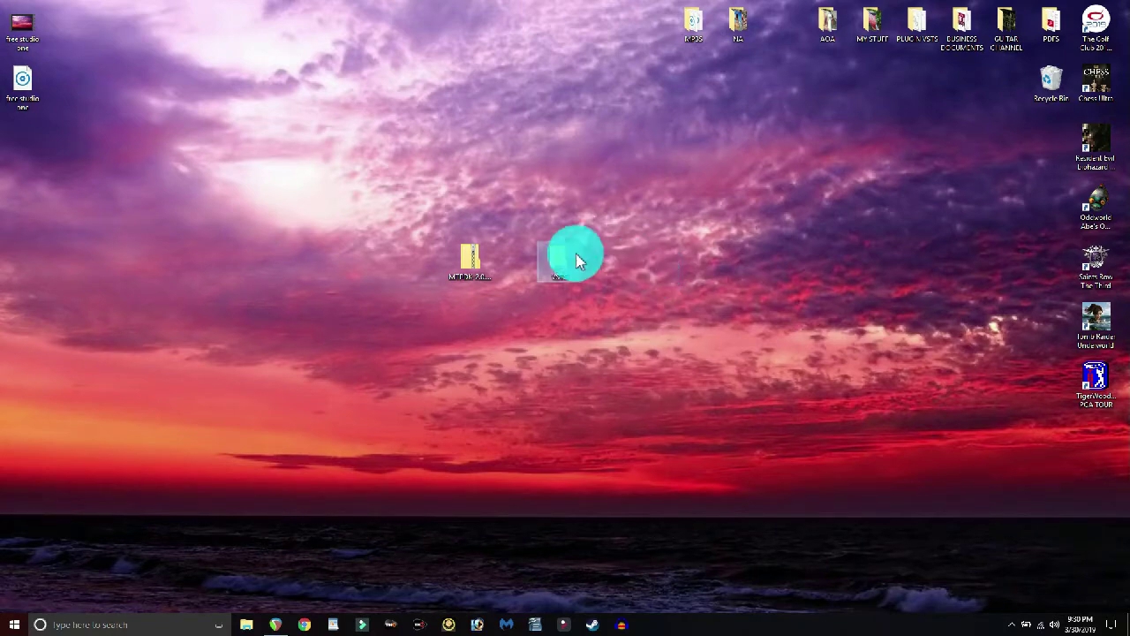
# Rearrange the MTPDK zip archive and the VSTS folder side by side higher up on the desktop
pyautogui.moveTo(576, 261); pyautogui.dragTo(535, 267)
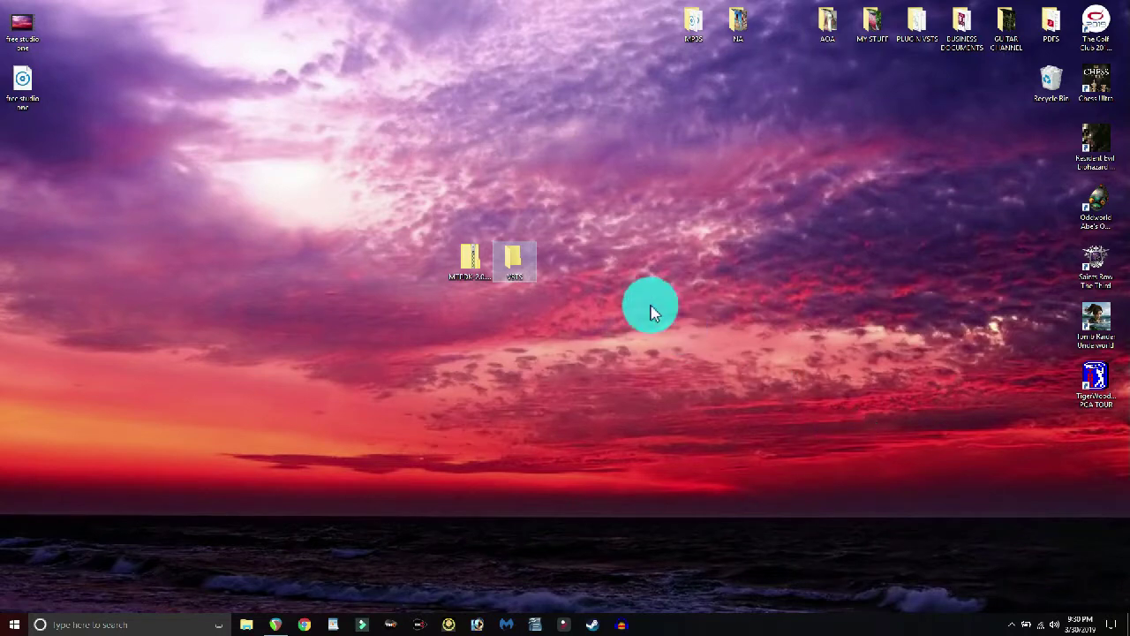
pyautogui.moveTo(512, 256); pyautogui.dragTo(501, 298)
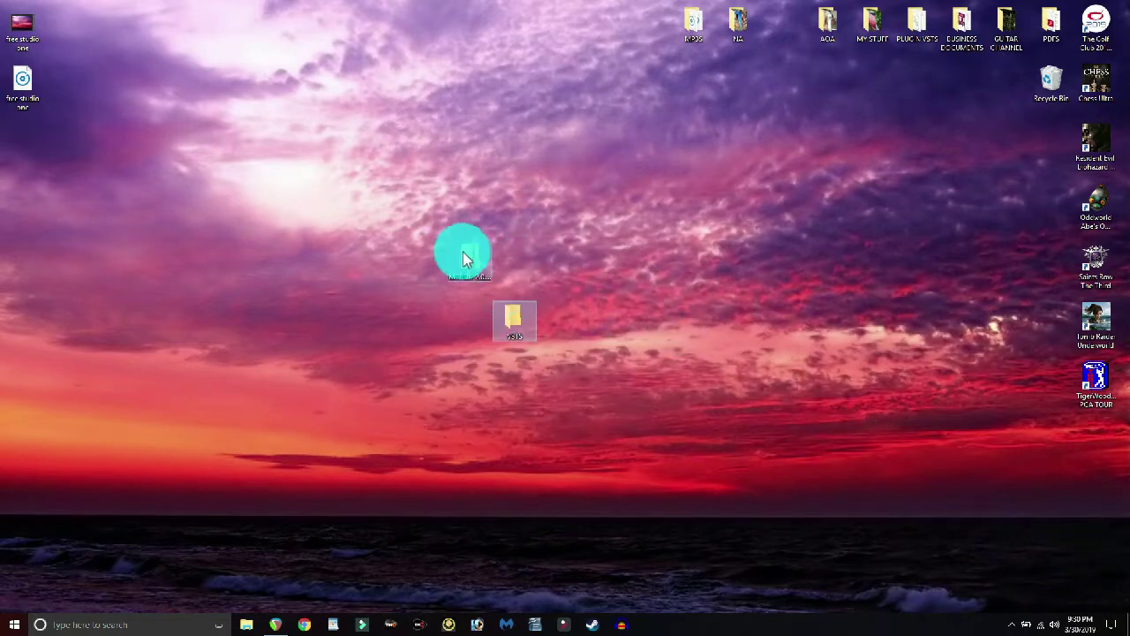
pyautogui.moveTo(466, 256); pyautogui.dragTo(422, 166)
pyautogui.moveTo(515, 320); pyautogui.dragTo(494, 147)
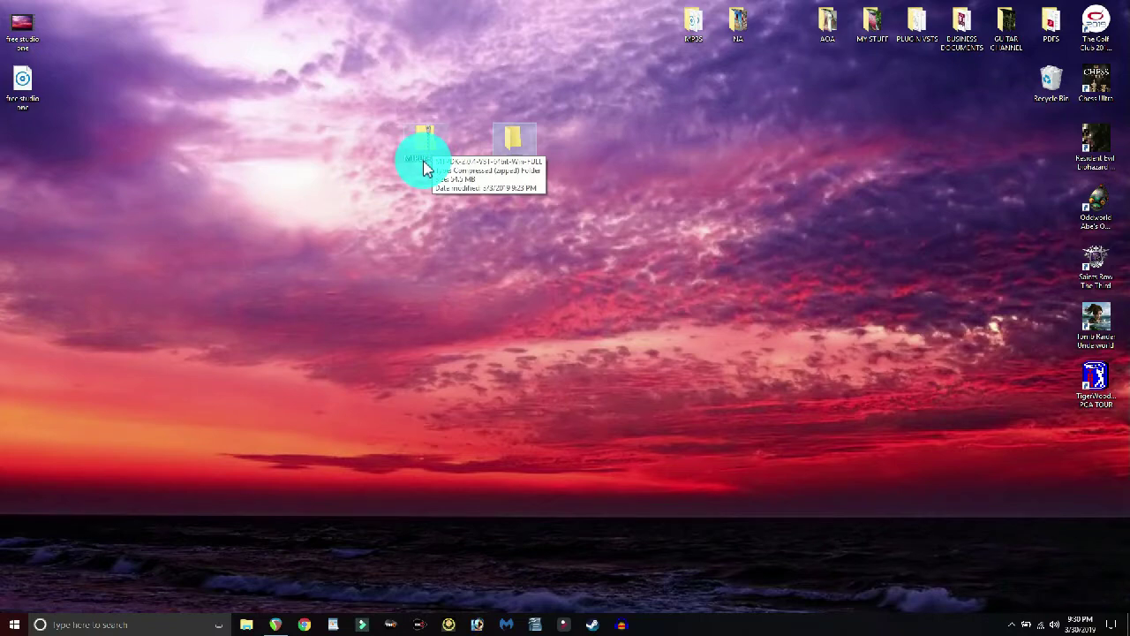
# Copy MT-PowerDrumKit.dll and MT-PowerDrumKit-Content.pdk from the MTPDK zip archive into the VSTS folder and check its contents
pyautogui.doubleClick(429, 145)
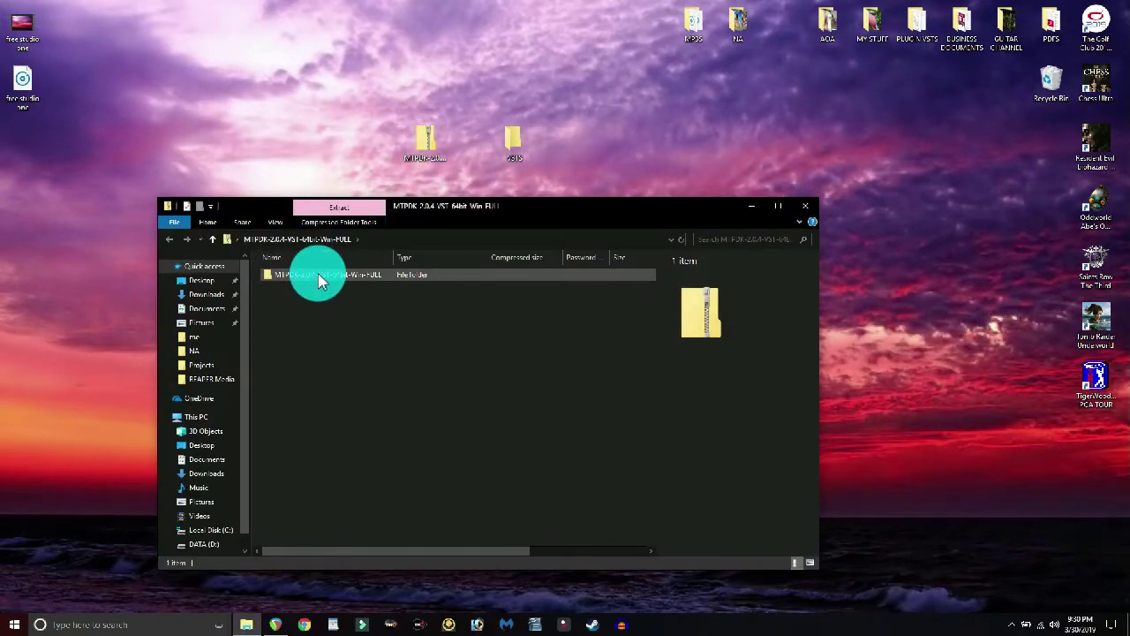
pyautogui.doubleClick(319, 277)
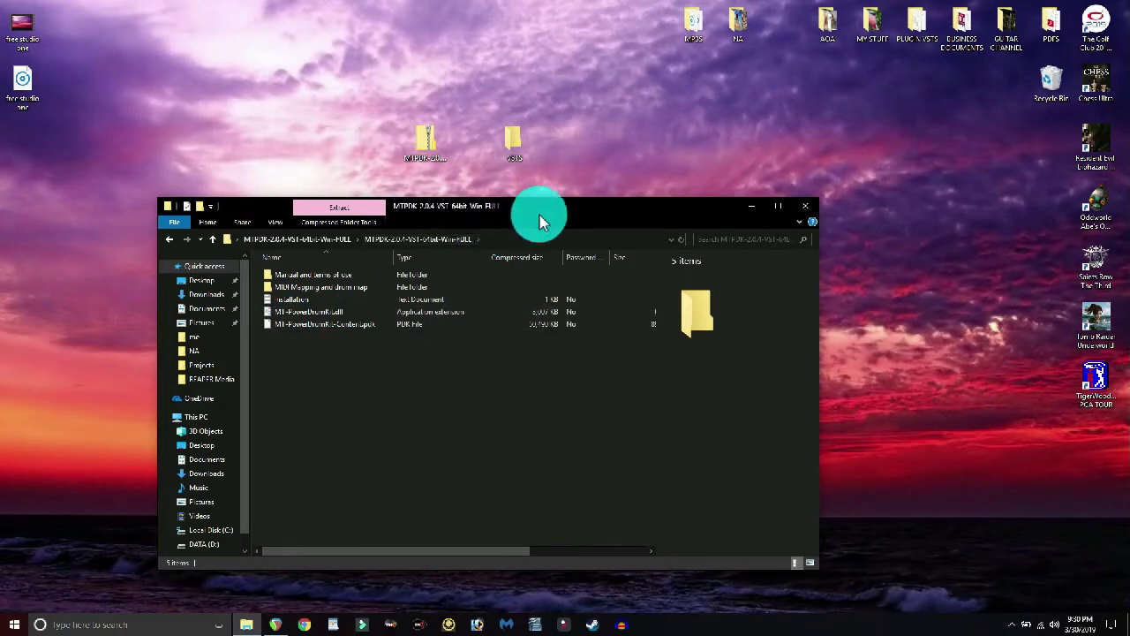
pyautogui.moveTo(540, 221); pyautogui.dragTo(614, 245)
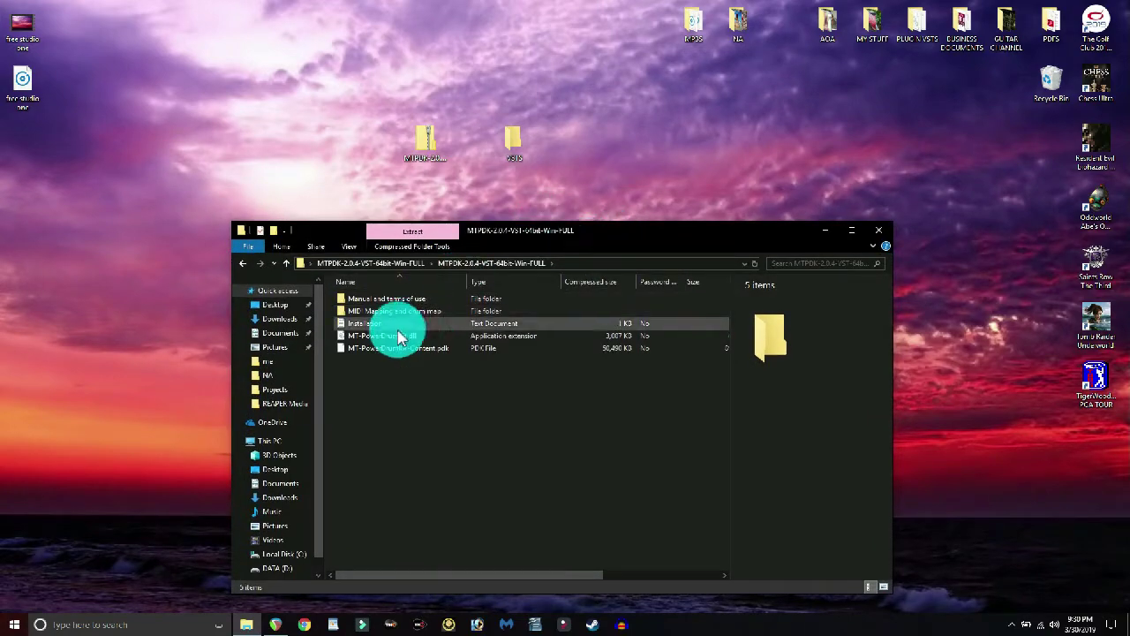
pyautogui.moveTo(395, 343); pyautogui.dragTo(520, 159)
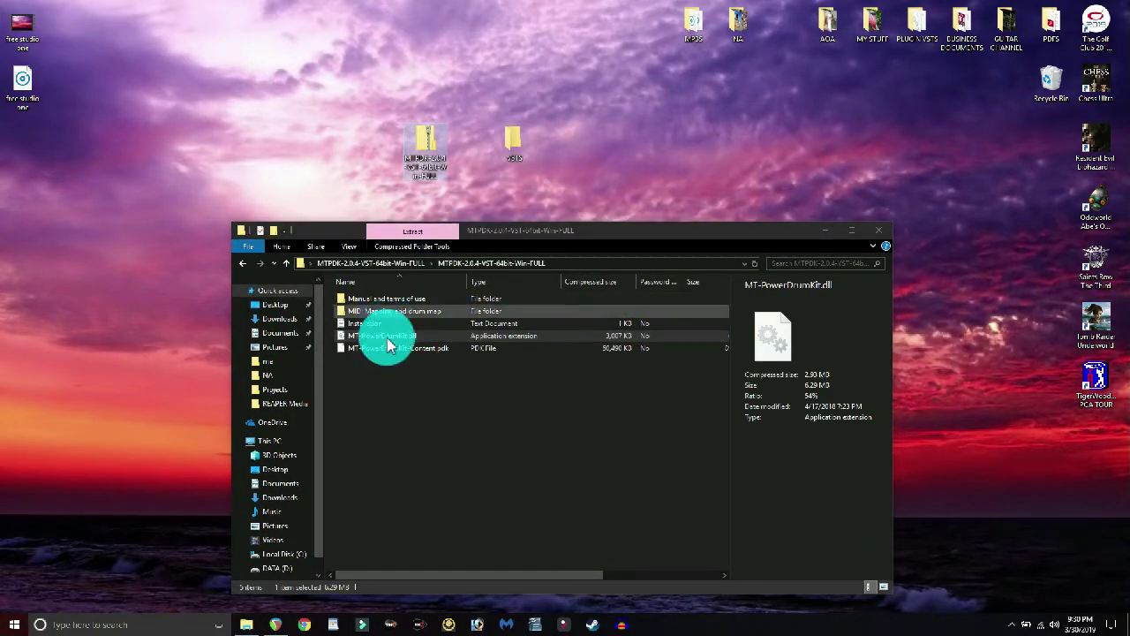
pyautogui.moveTo(393, 347); pyautogui.dragTo(520, 158)
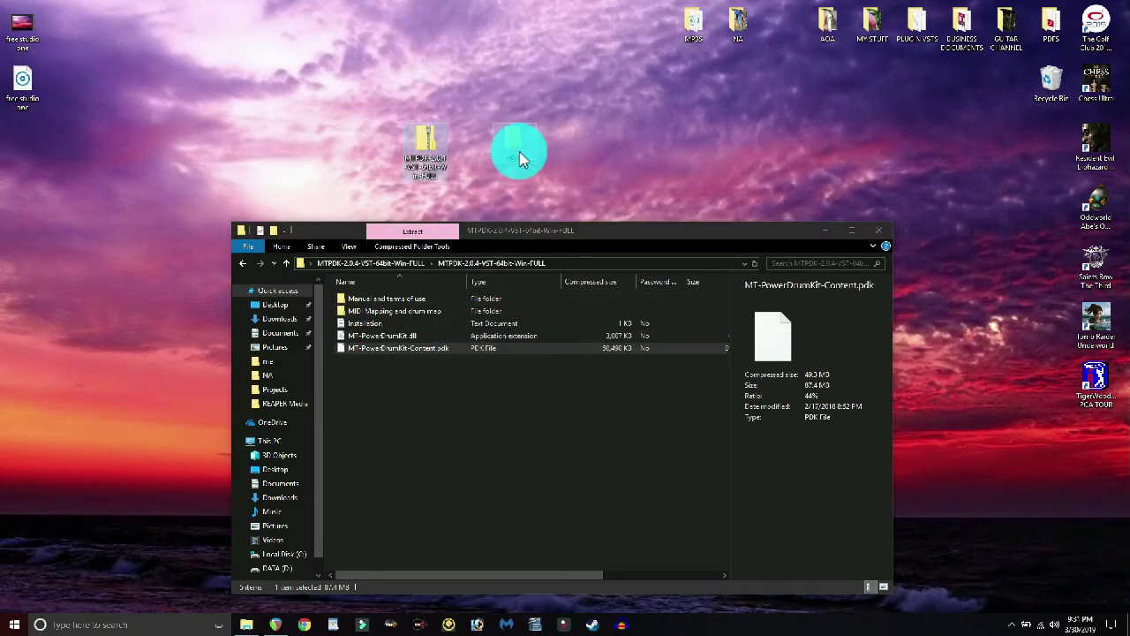
pyautogui.click(881, 233)
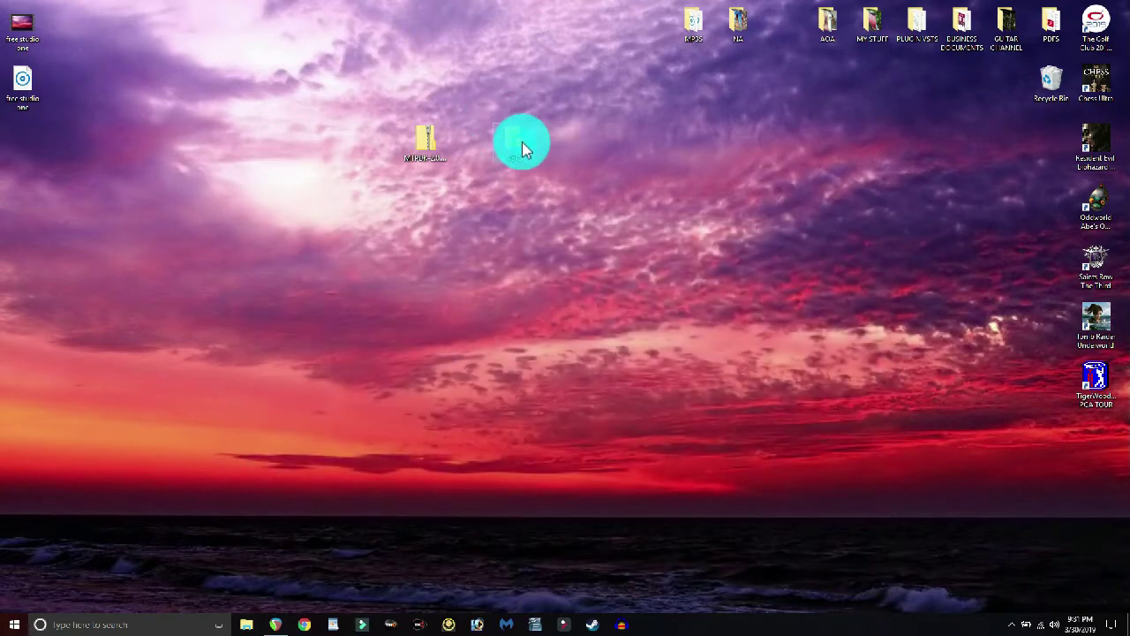
pyautogui.doubleClick(522, 141)
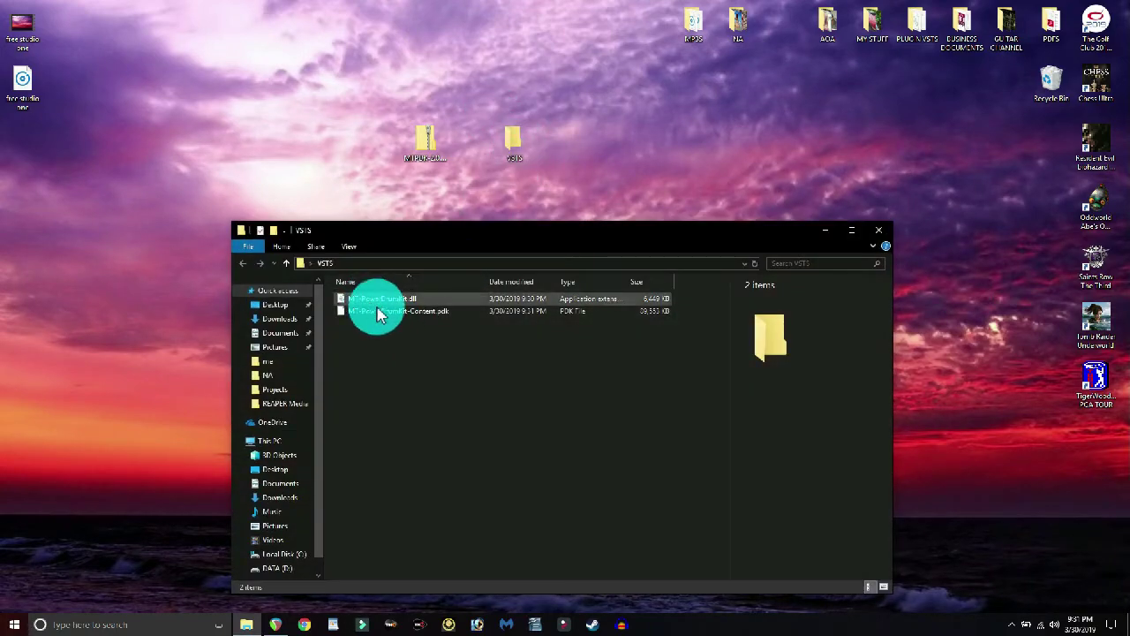
pyautogui.click(876, 231)
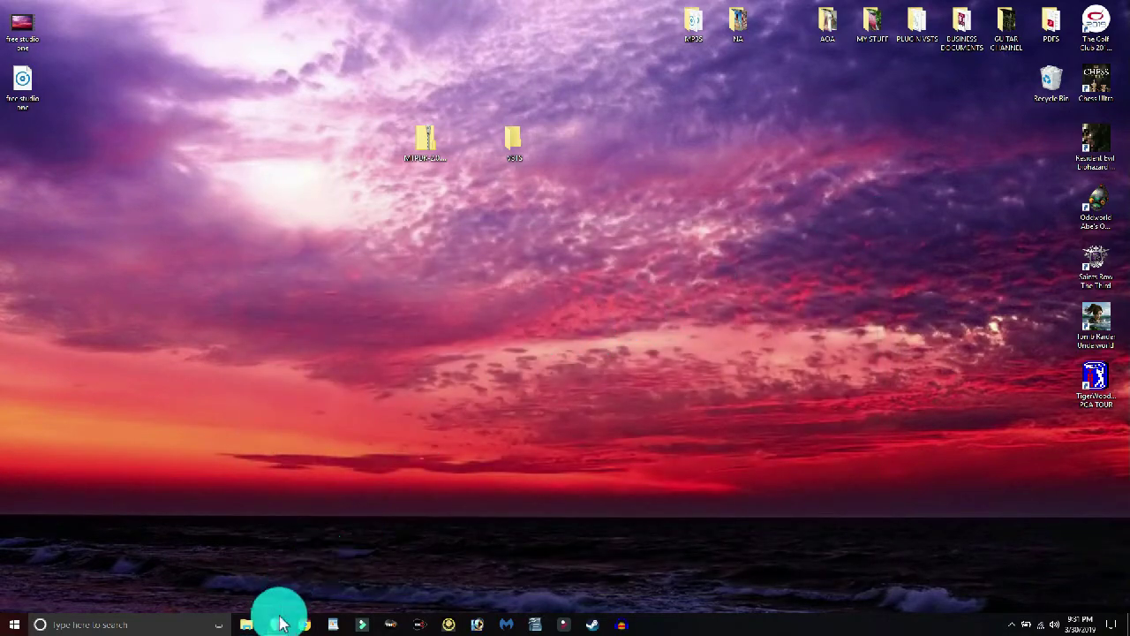
# Switch to REAPER and view the audio Device page in the preferences
pyautogui.click(276, 625)
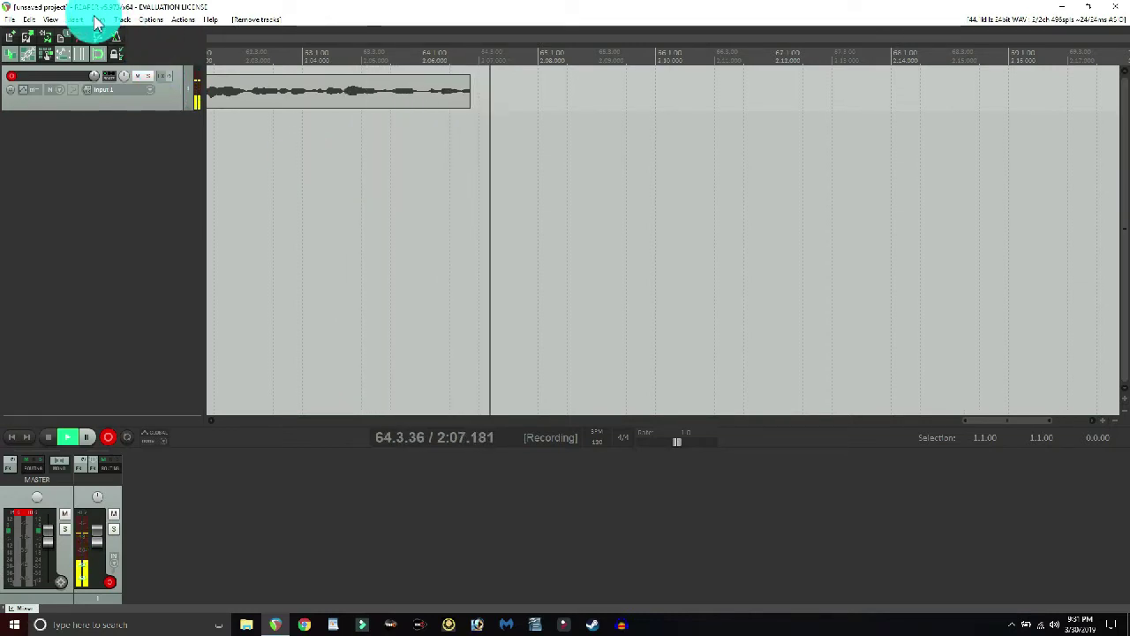
pyautogui.click(148, 23)
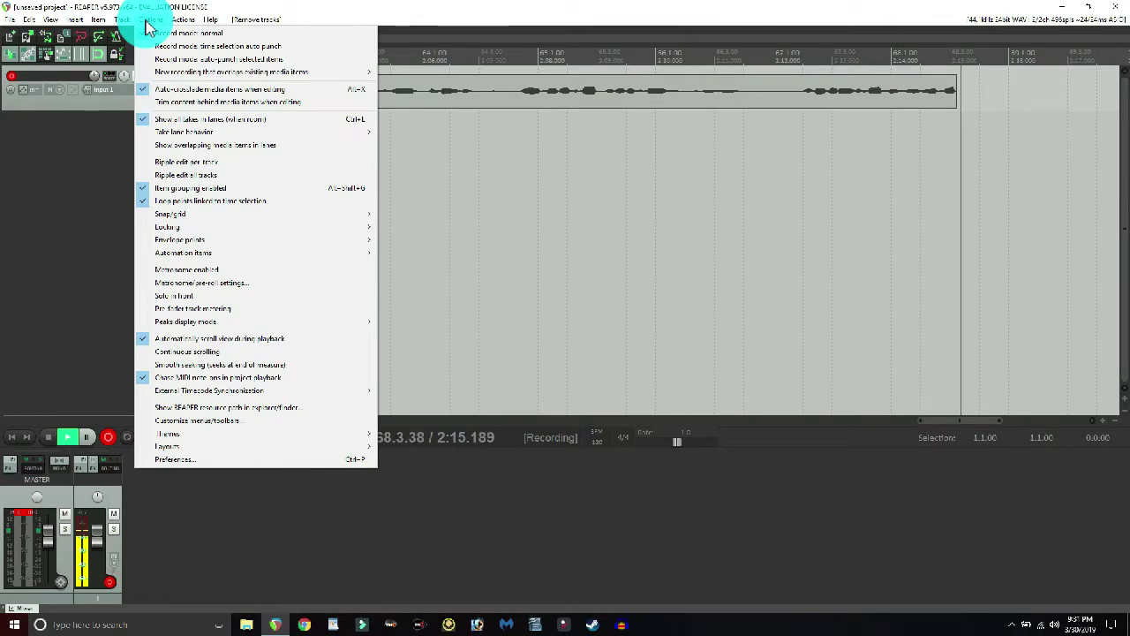
pyautogui.click(208, 460)
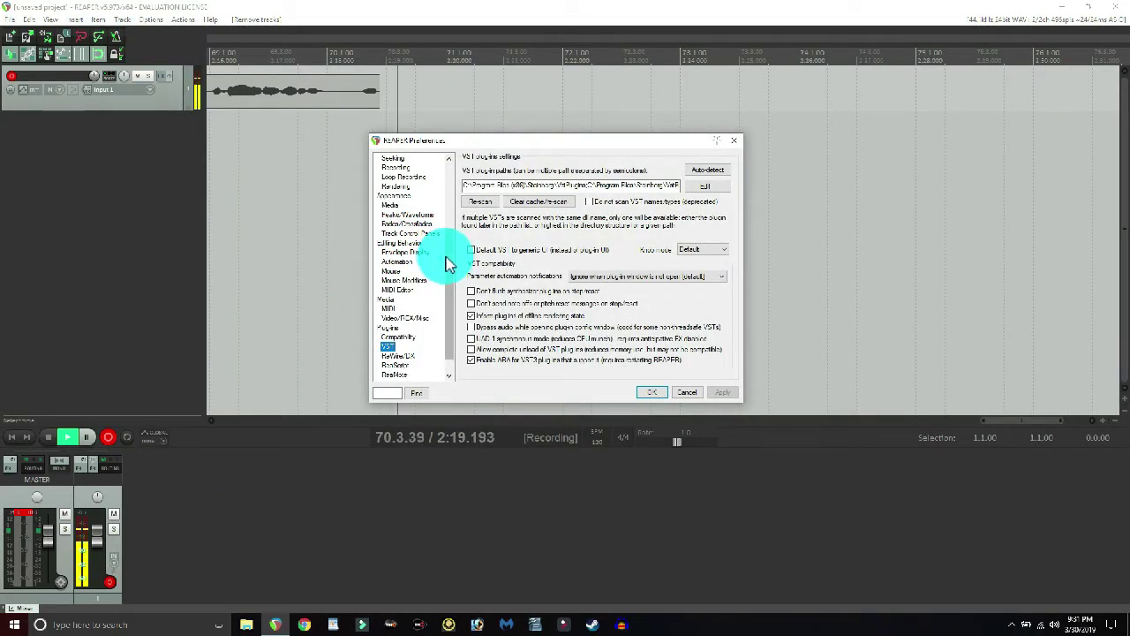
pyautogui.scroll(4, 436, 176)
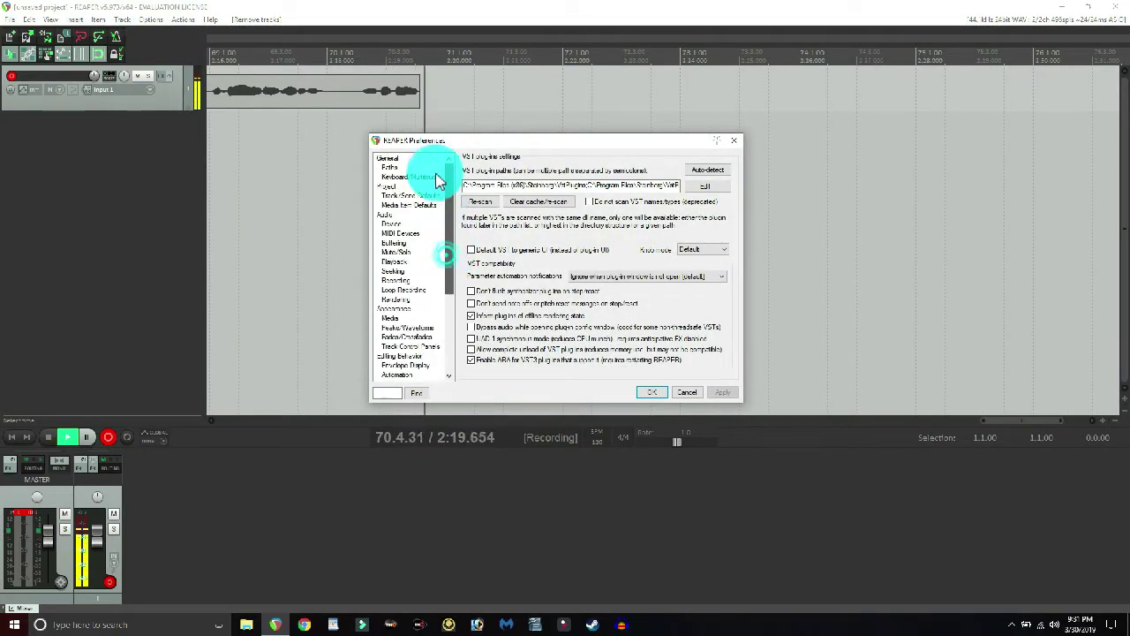
pyautogui.click(391, 224)
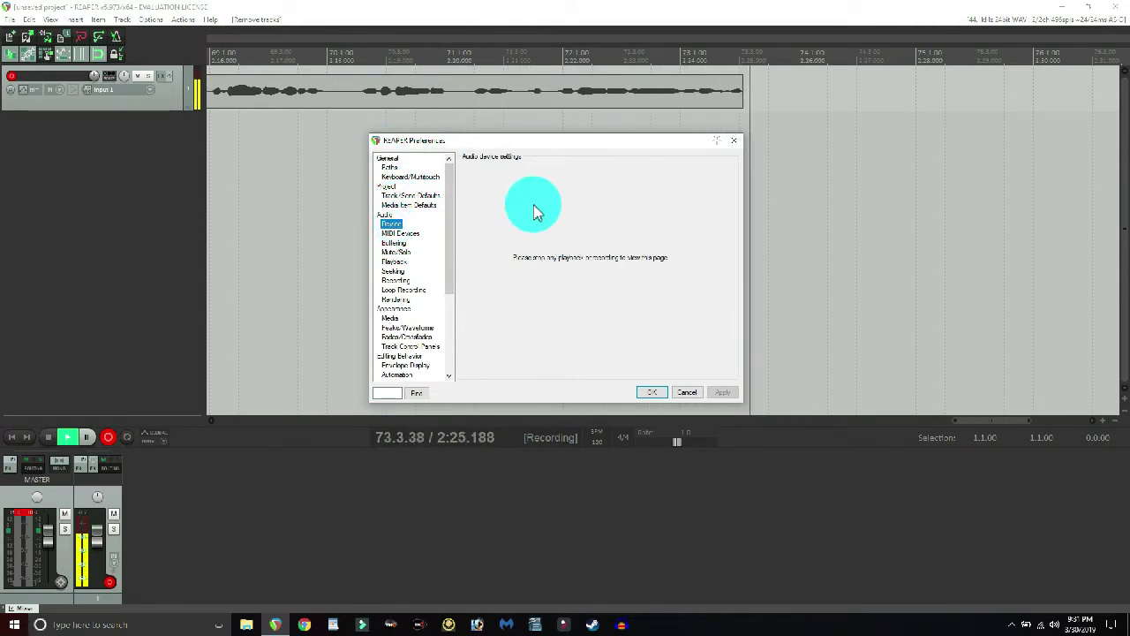
pyautogui.moveTo(532, 144); pyautogui.dragTo(477, 140)
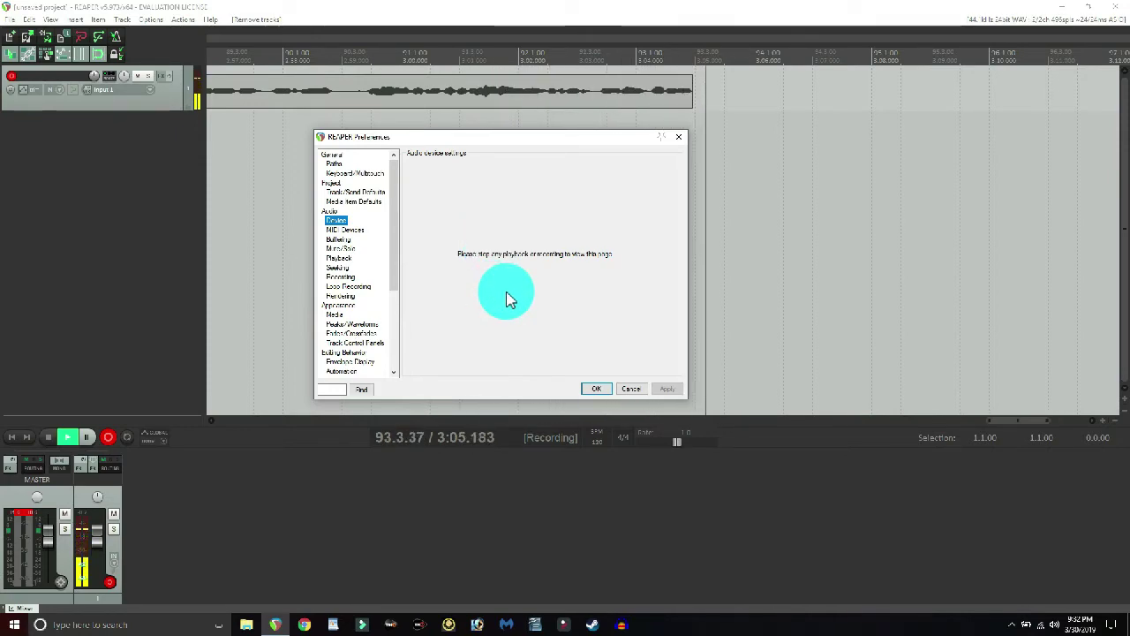
# Open the VST plug-in preferences and add the VSTS desktop folder to the VST plug-in paths
pyautogui.moveTo(396, 253)
pyautogui.mouseDown()
pyautogui.moveTo(396, 263)
pyautogui.moveTo(394, 253)
pyautogui.mouseUp()
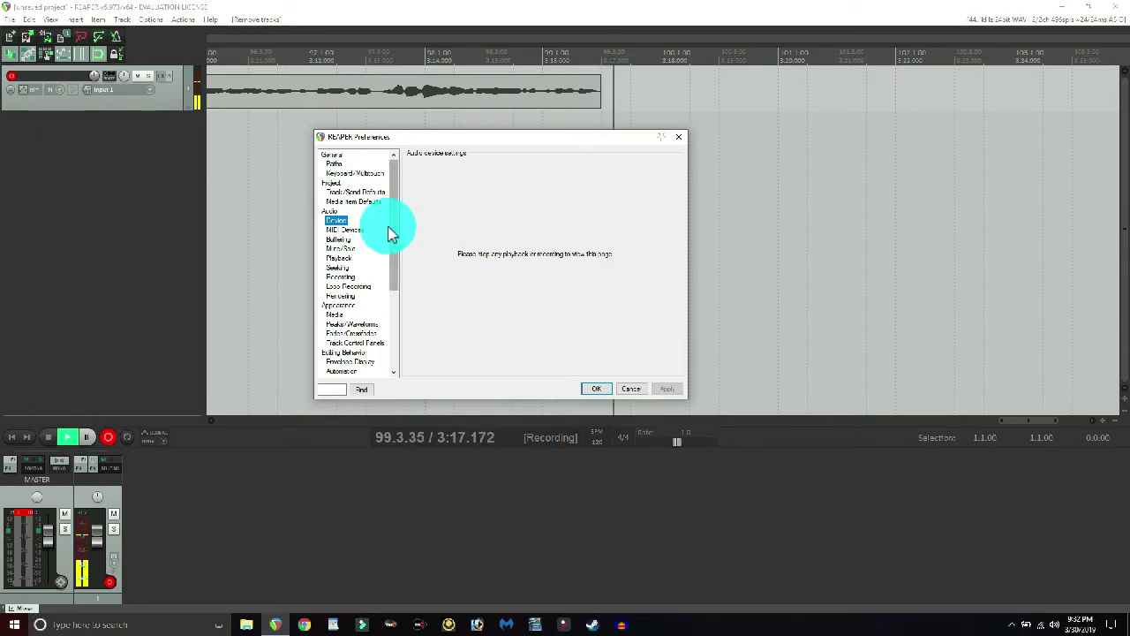
pyautogui.moveTo(395, 232); pyautogui.dragTo(323, 318)
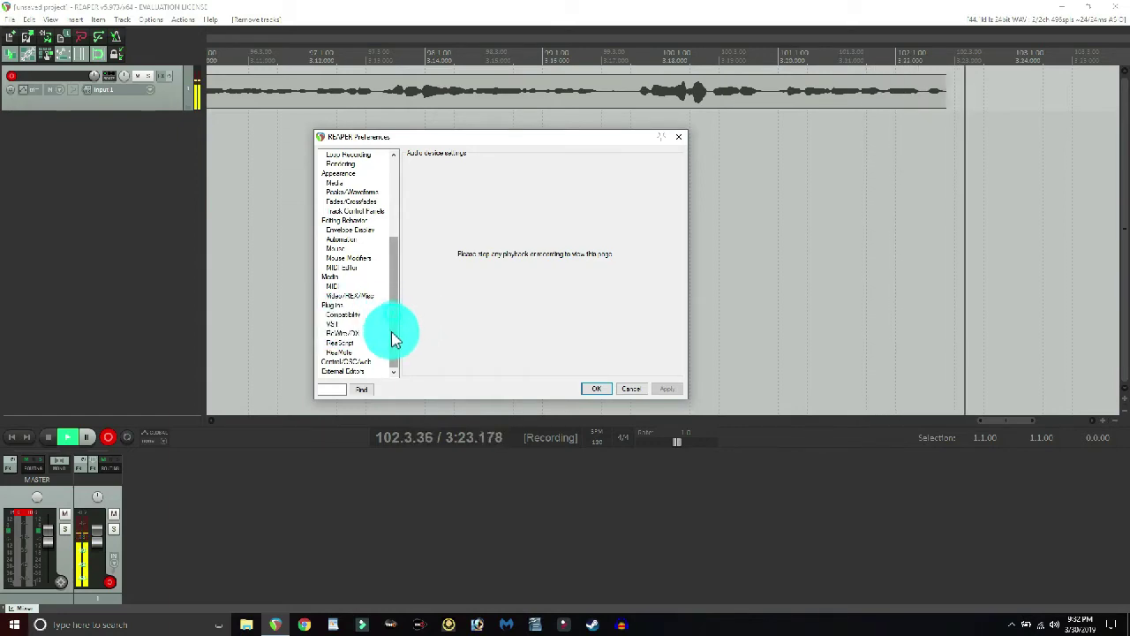
pyautogui.click(334, 330)
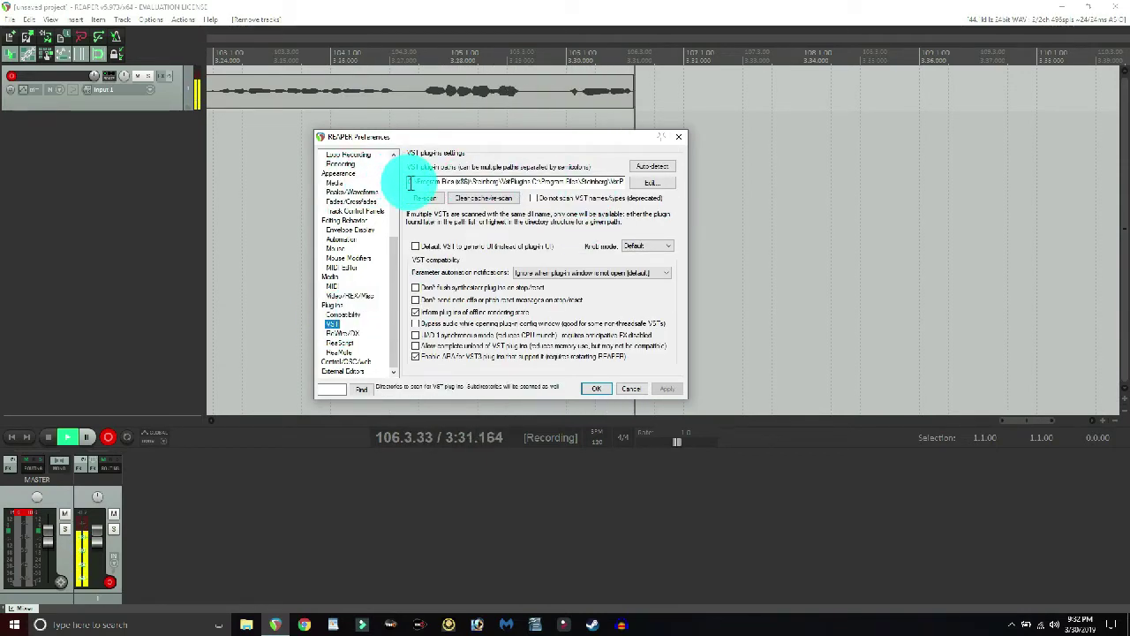
pyautogui.moveTo(409, 183); pyautogui.dragTo(651, 189)
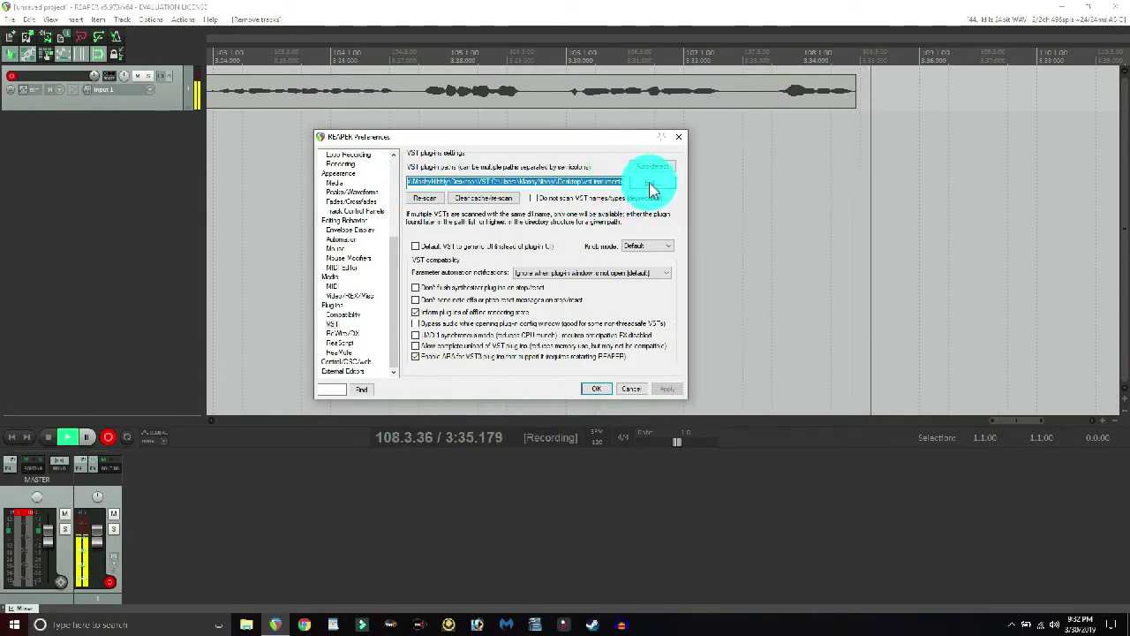
pyautogui.click(650, 188)
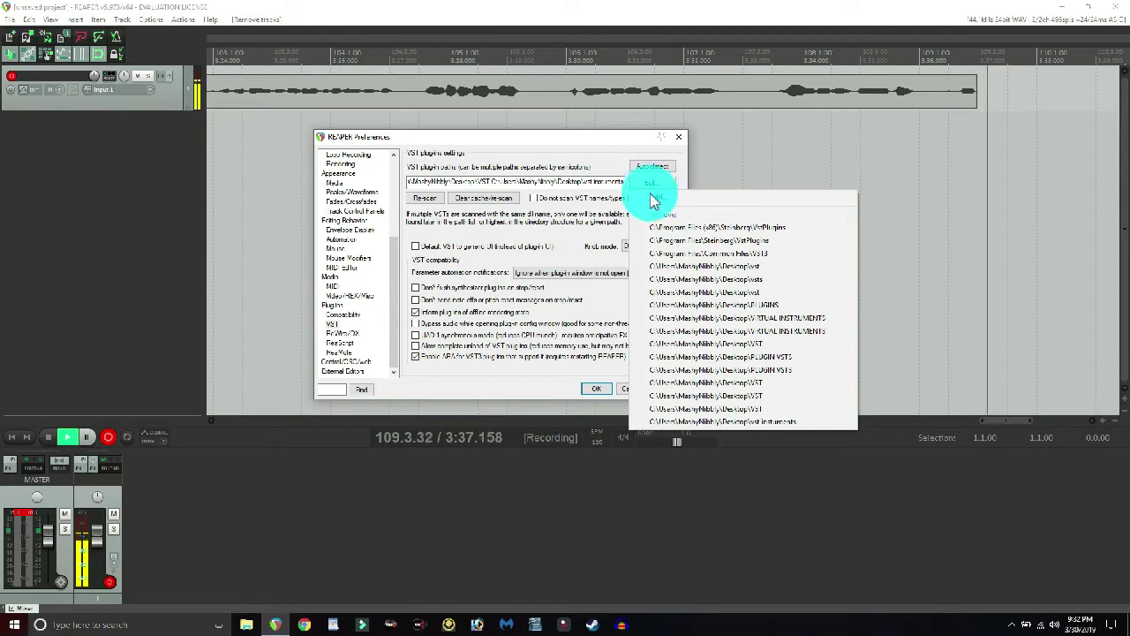
pyautogui.click(661, 199)
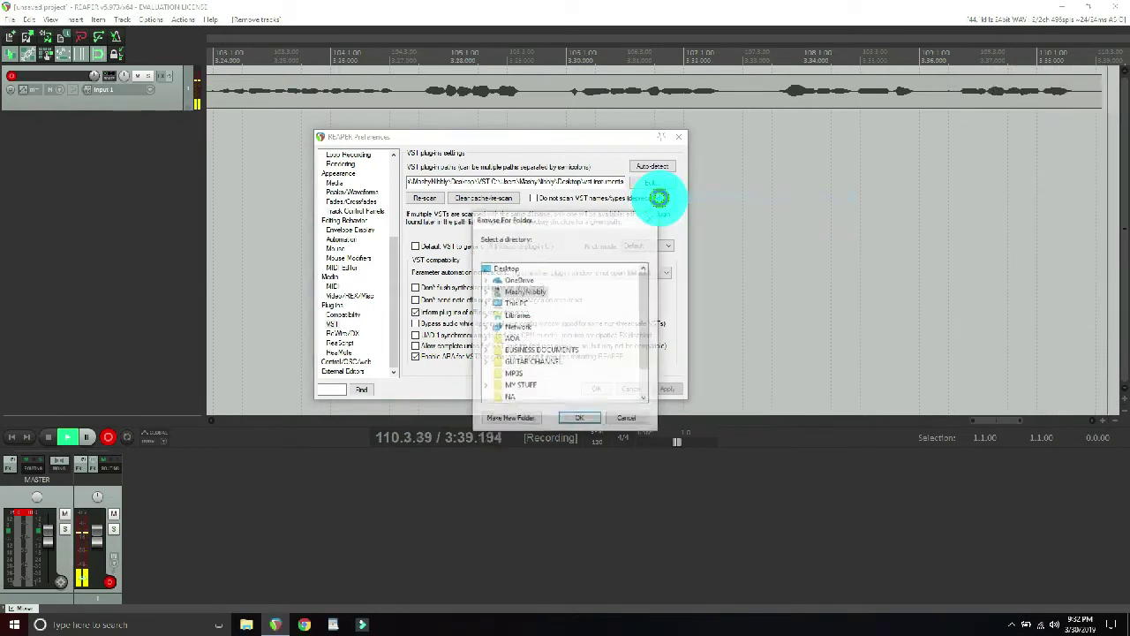
pyautogui.moveTo(644, 291); pyautogui.dragTo(647, 326)
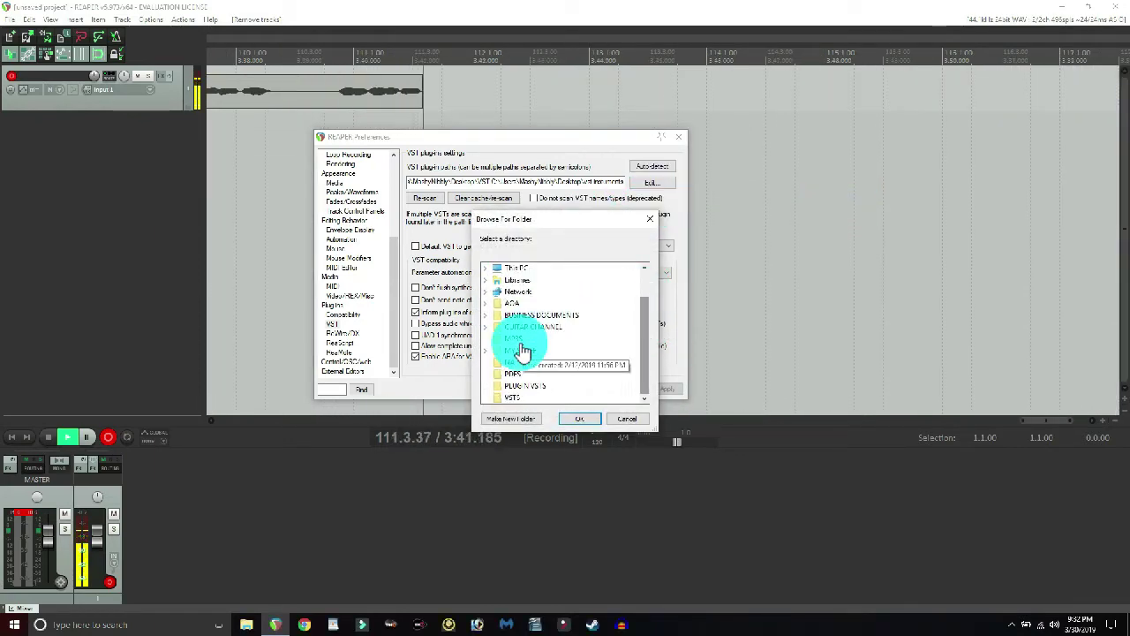
pyautogui.click(512, 397)
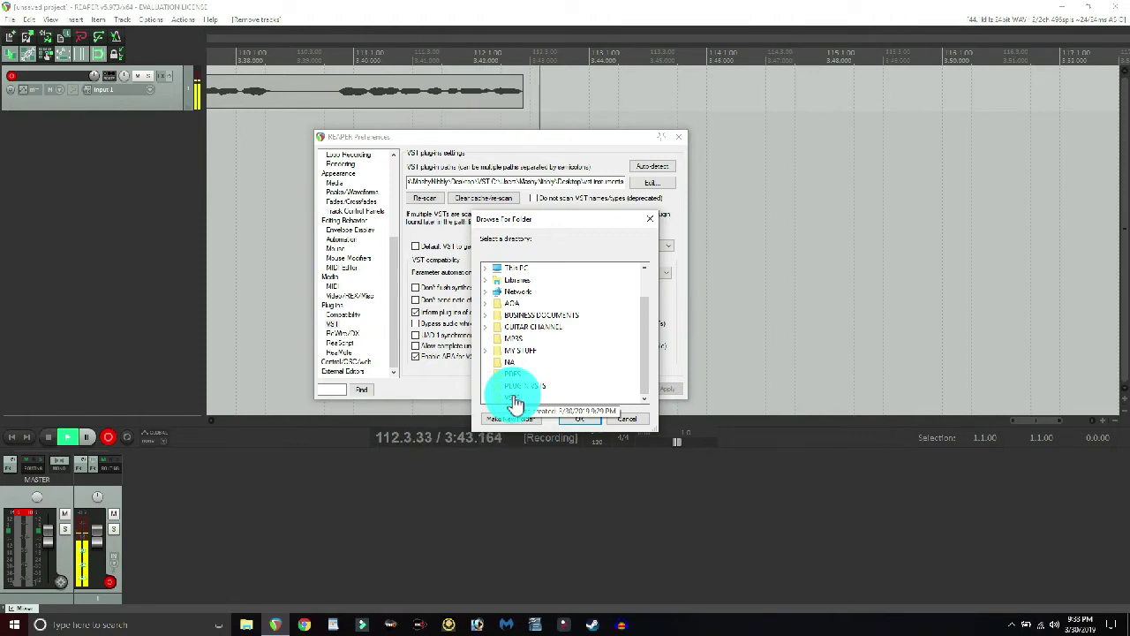
pyautogui.click(580, 419)
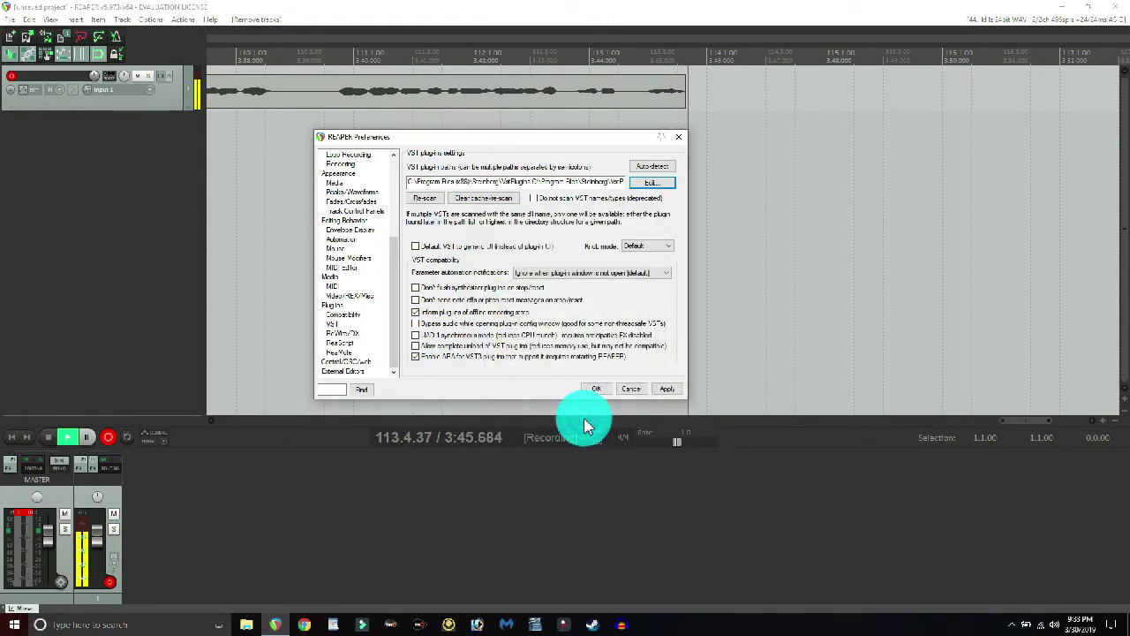
# Re-scan the VST plug-in paths, apply the changes and close the preferences
pyautogui.click(425, 201)
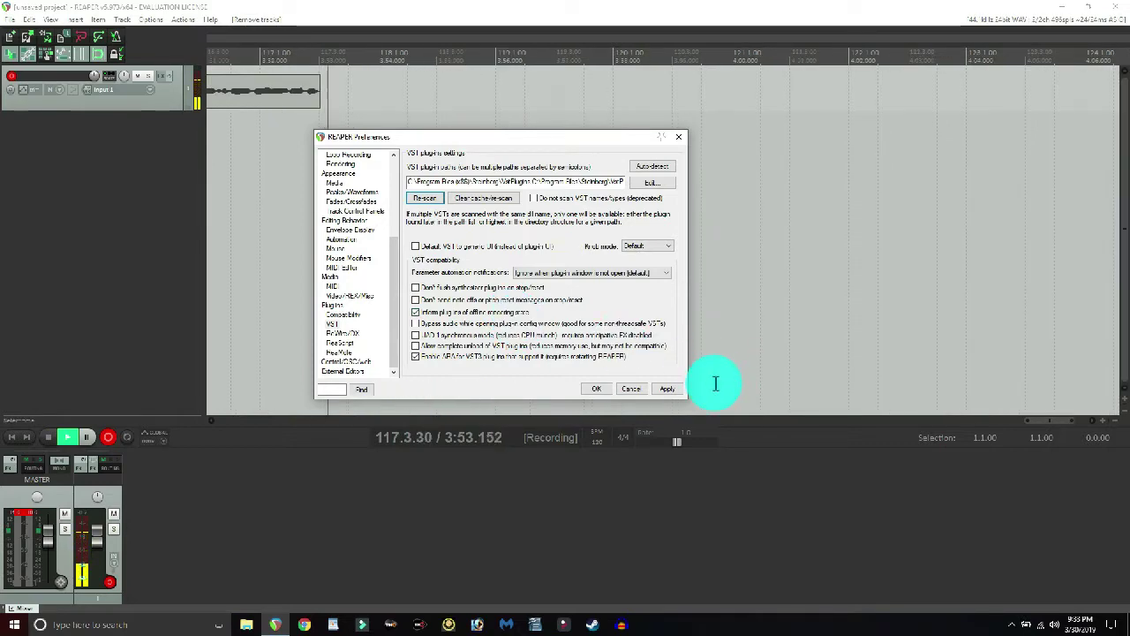
pyautogui.click(667, 389)
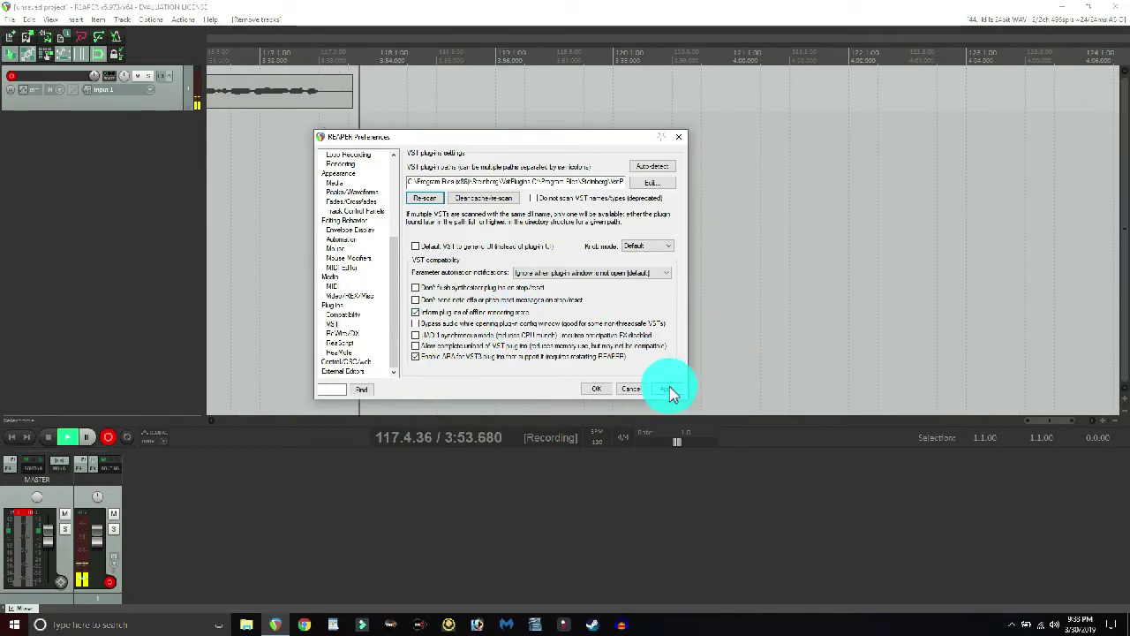
pyautogui.click(597, 389)
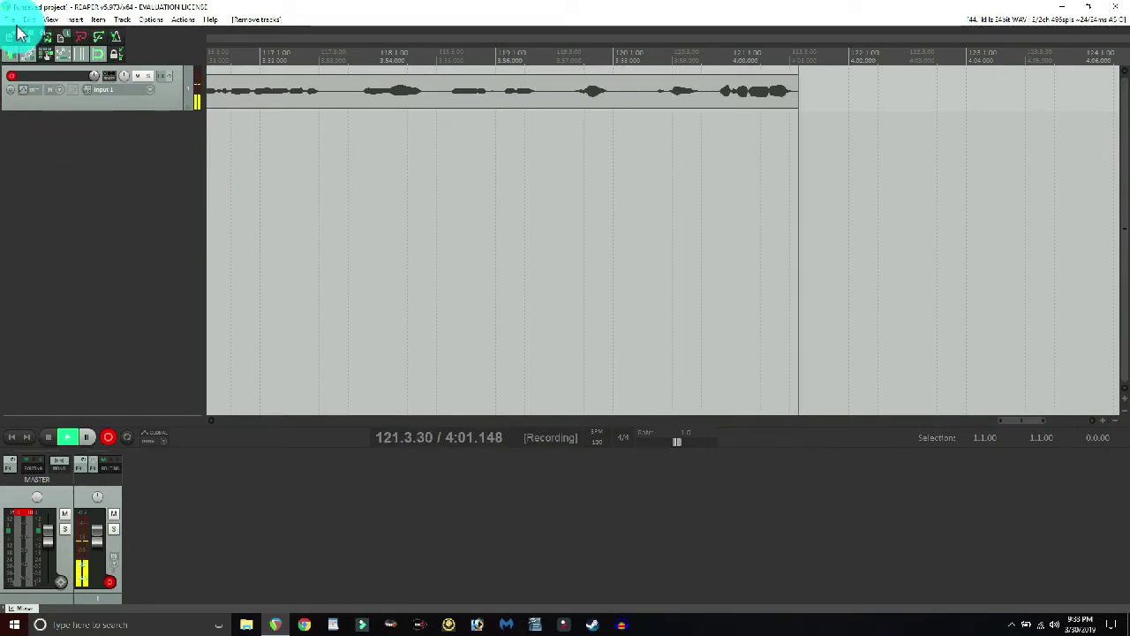
# Insert the MT-PowerDrumKit virtual instrument on a new track, declining the extra tracks for its additional stereo outputs
pyautogui.click(121, 25)
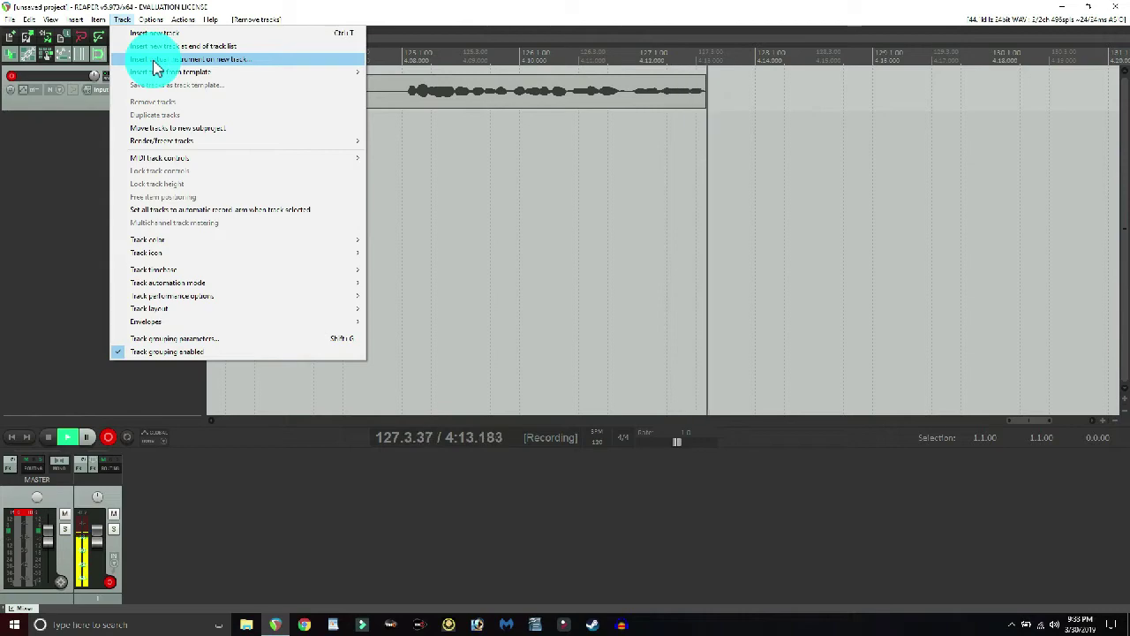
pyautogui.click(153, 62)
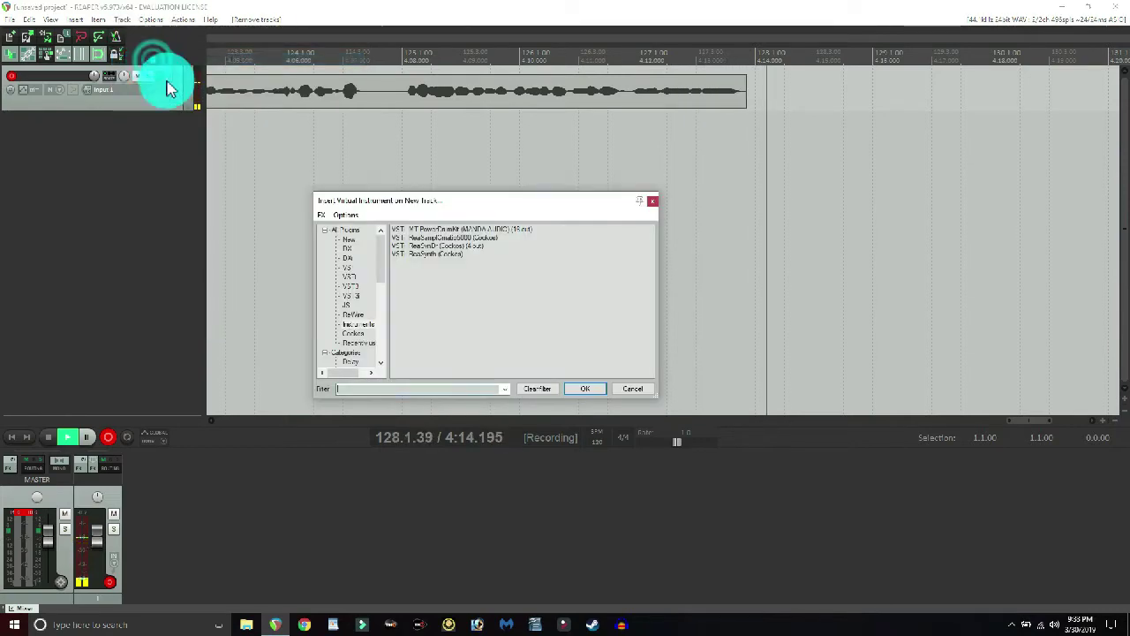
pyautogui.click(426, 231)
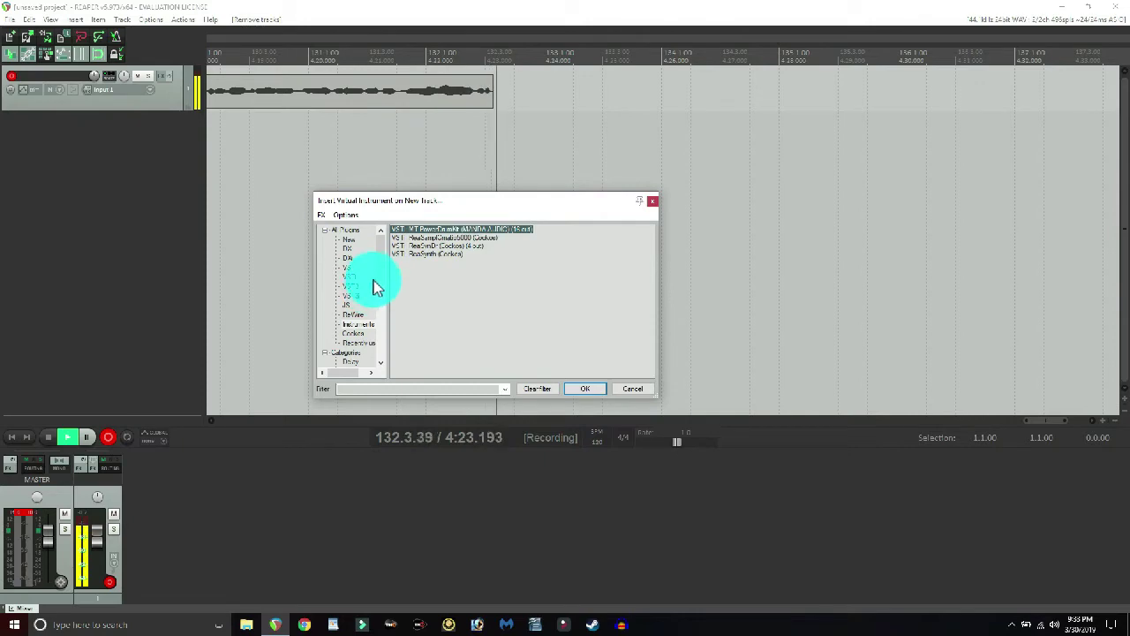
pyautogui.scroll(-9, 380, 280)
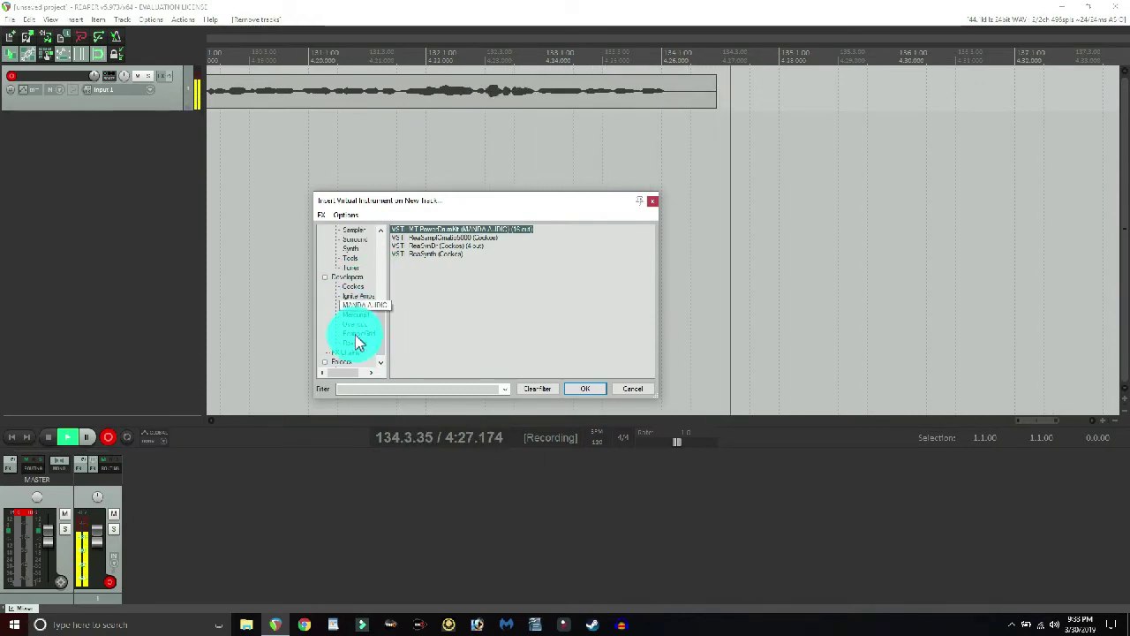
pyautogui.scroll(3, 378, 323)
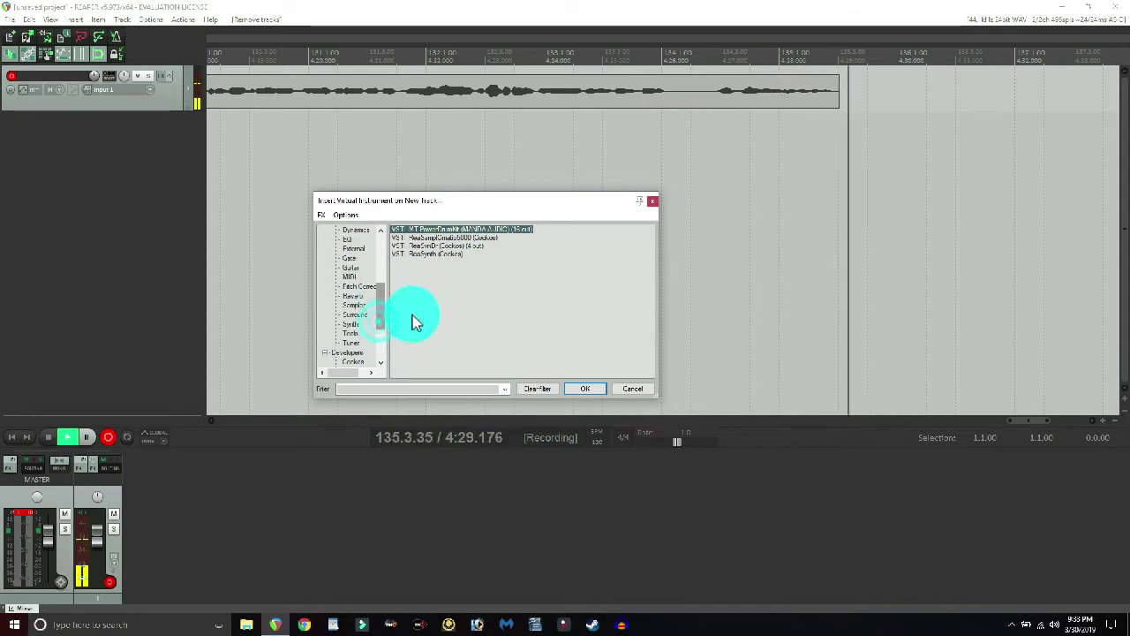
pyautogui.click(590, 390)
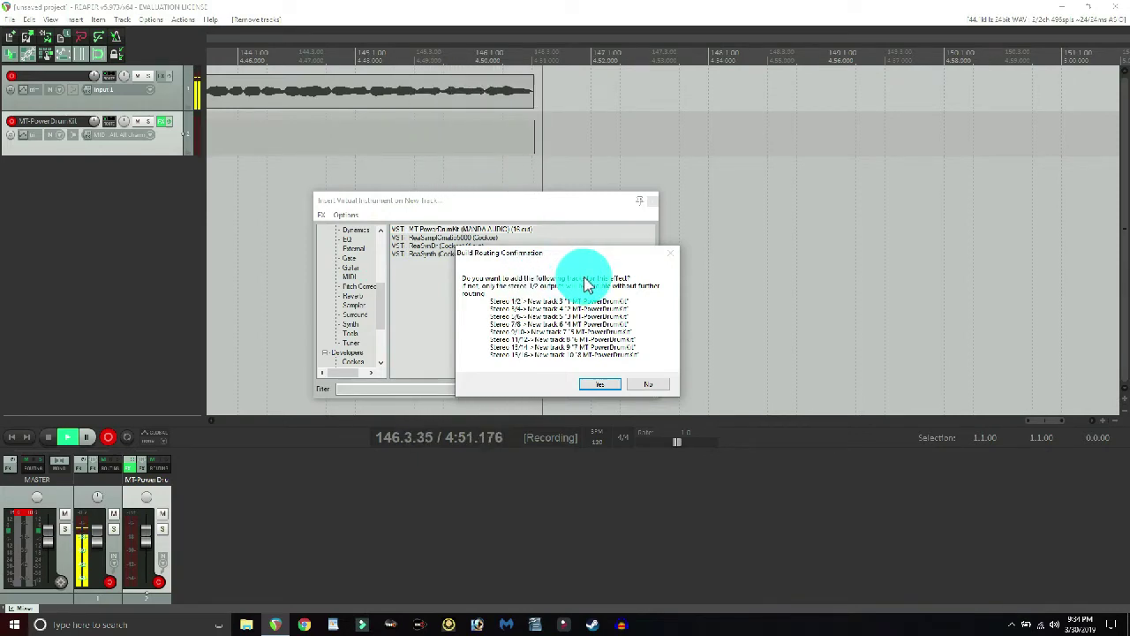
pyautogui.click(649, 385)
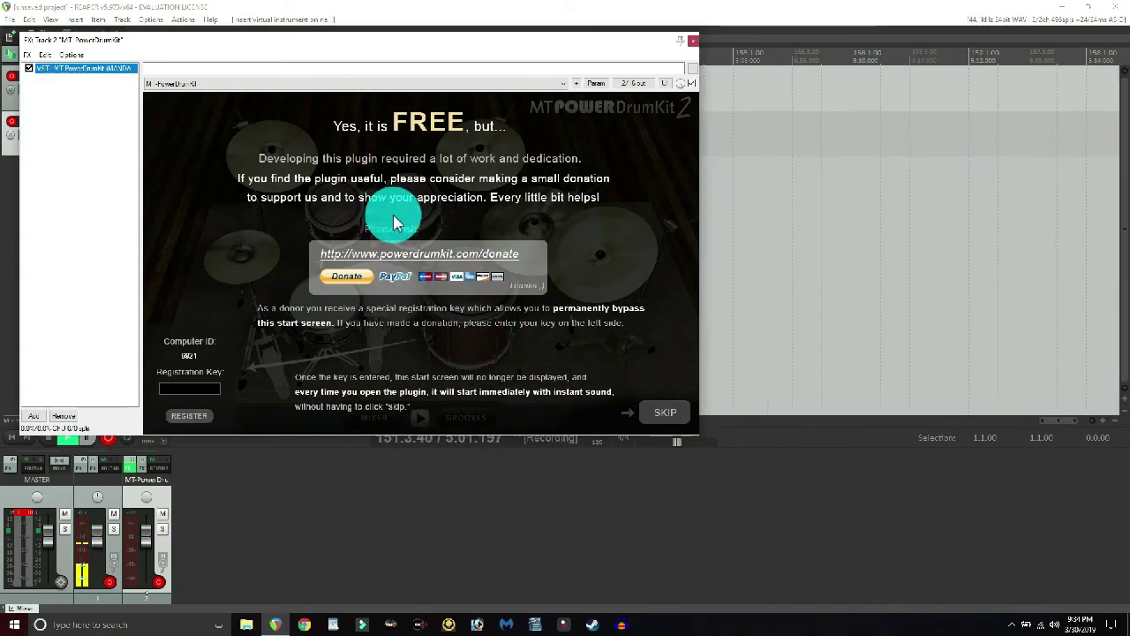
# Skip the plug-in's donation start screen and reposition its window to bring the drum kit fully into view
pyautogui.moveTo(424, 45); pyautogui.dragTo(639, 76)
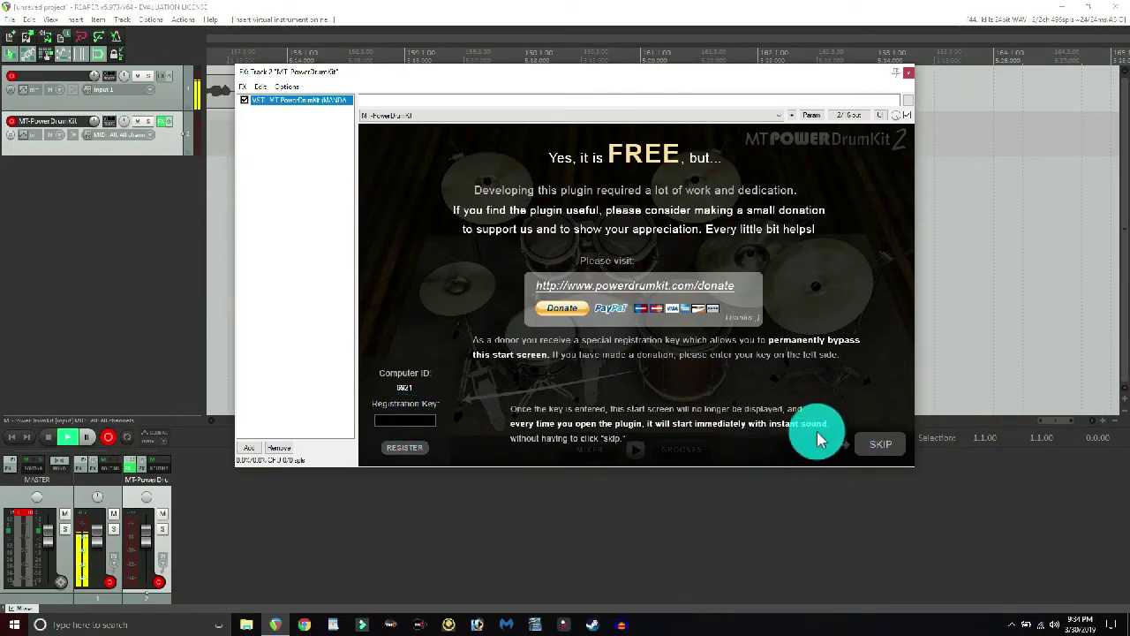
pyautogui.click(880, 452)
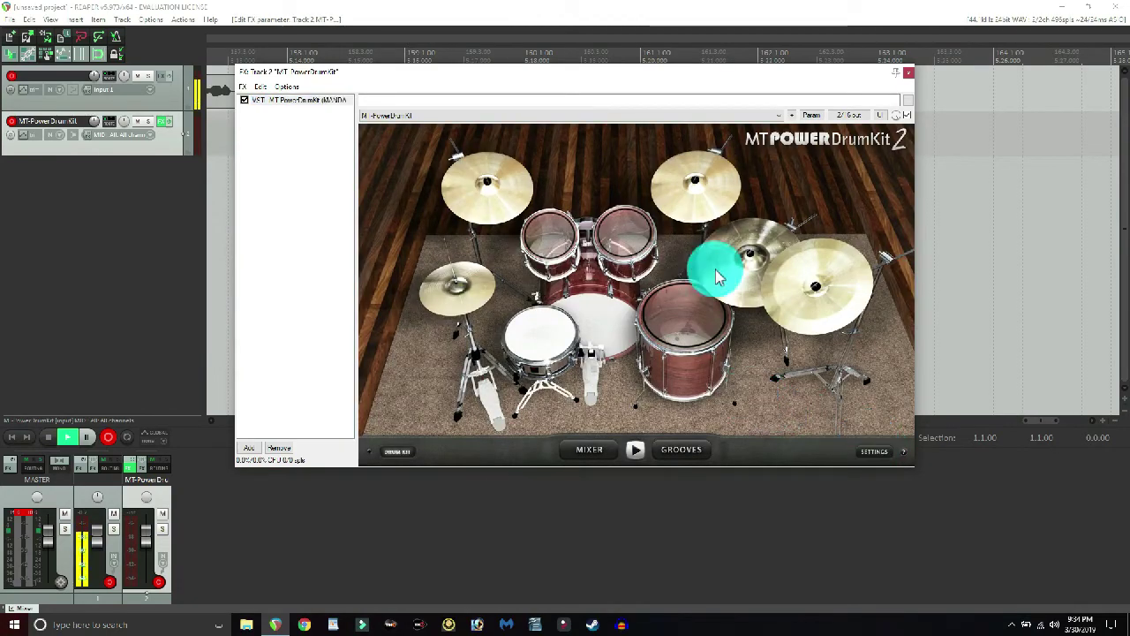
pyautogui.moveTo(644, 84); pyautogui.dragTo(629, 118)
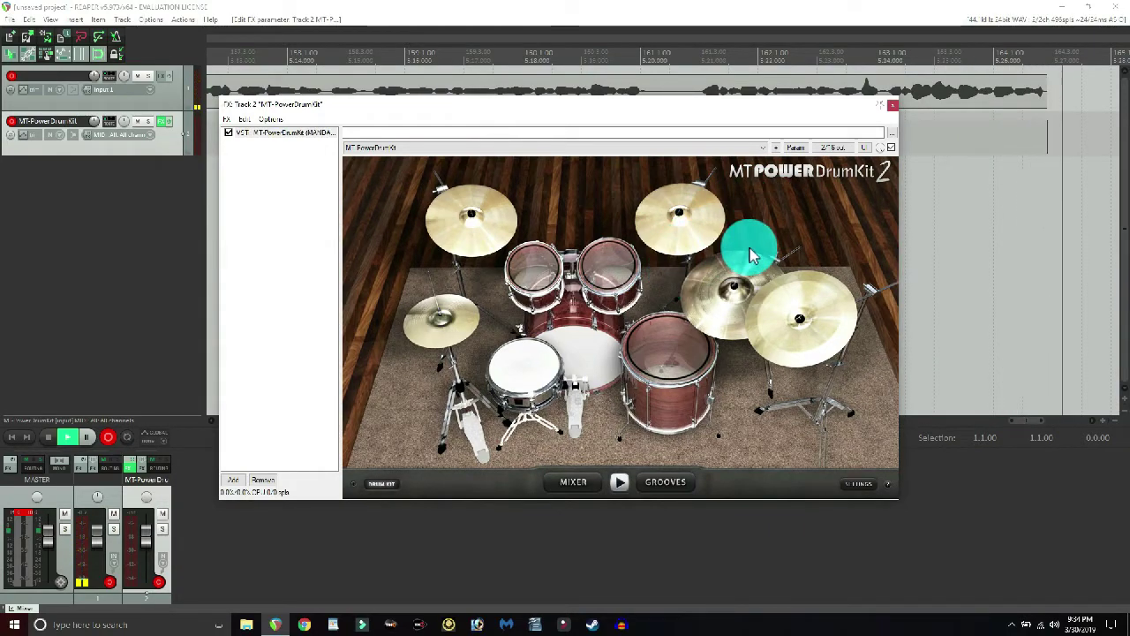
# View the drum kit plug-in's generic parameter sliders, return to its graphical kit view and try the floor tom
pyautogui.click(864, 154)
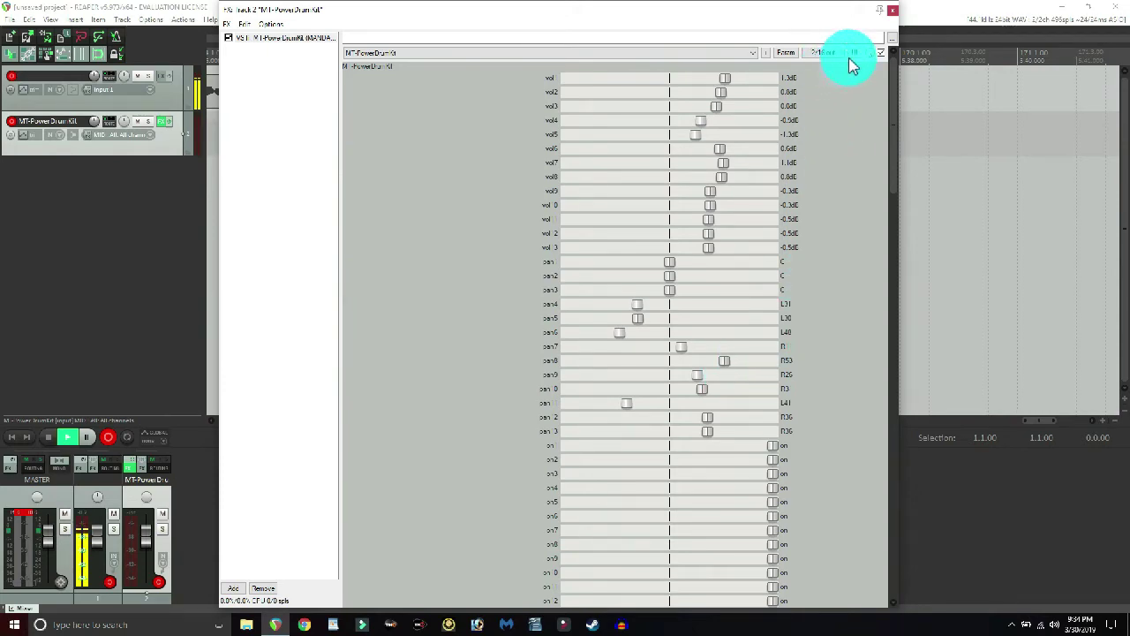
pyautogui.click(821, 55)
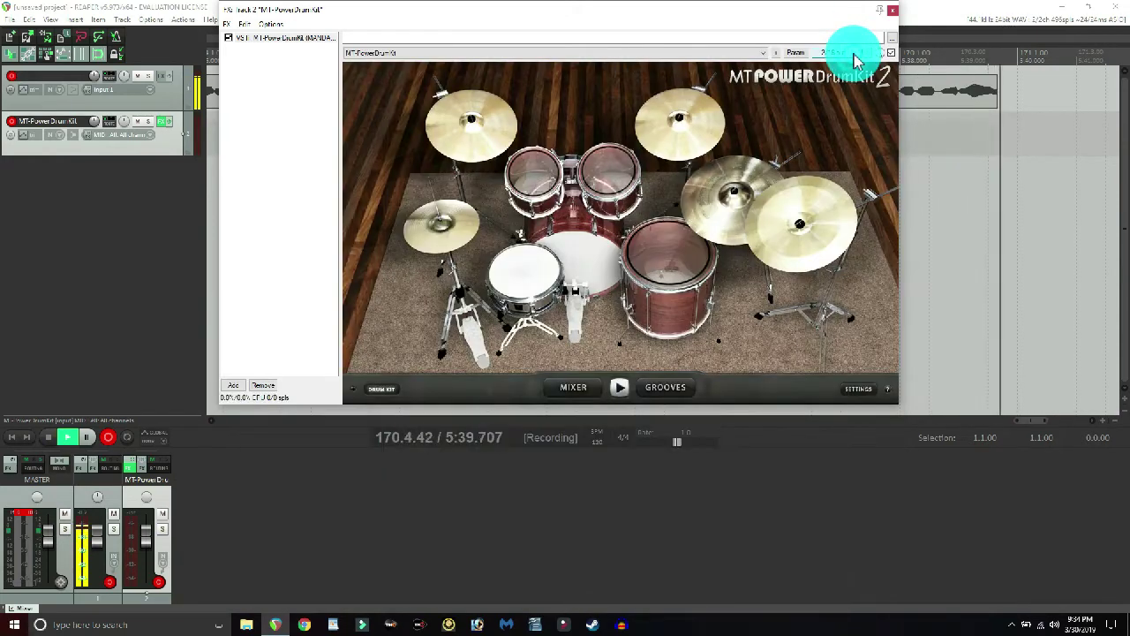
pyautogui.click(654, 275)
pyautogui.click(671, 214)
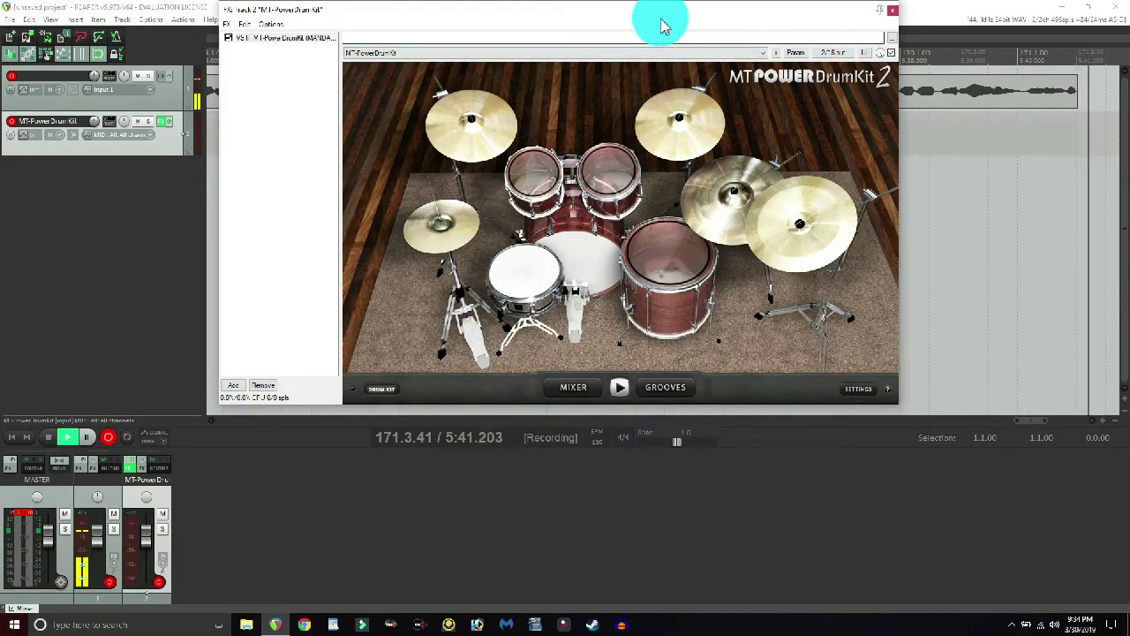
# Uncover the tracks and set the MT-PowerDrumKit track to record output (multichannel, latency compensated)
pyautogui.moveTo(658, 13); pyautogui.dragTo(769, 148)
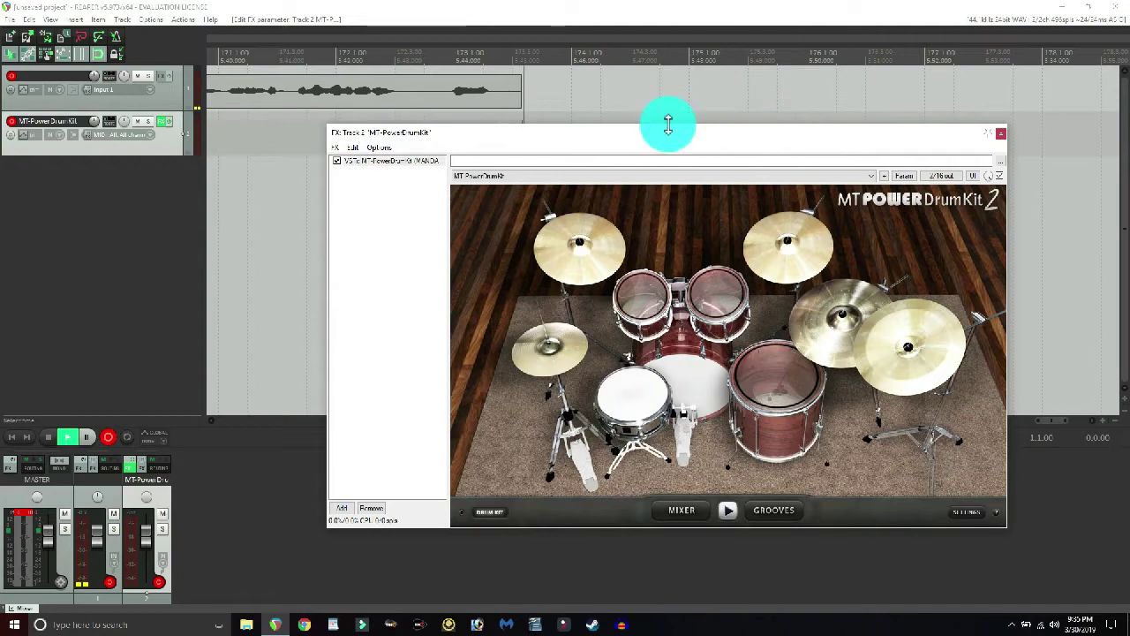
pyautogui.moveTo(662, 145)
pyautogui.mouseDown()
pyautogui.moveTo(653, 164)
pyautogui.moveTo(657, 145)
pyautogui.mouseUp()
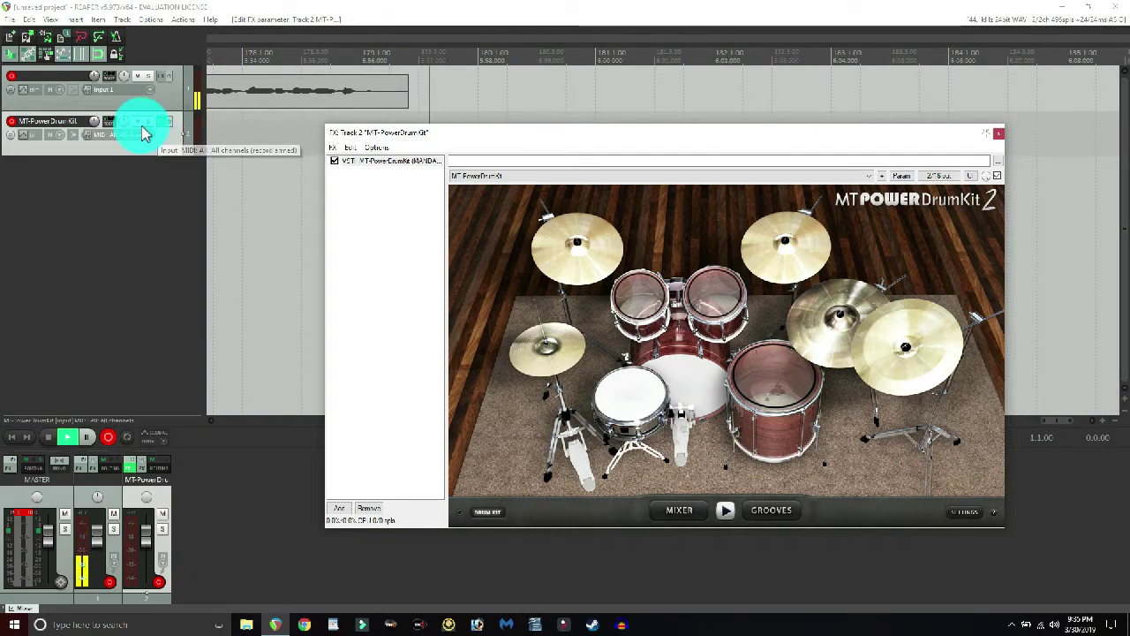
pyautogui.click(200, 137)
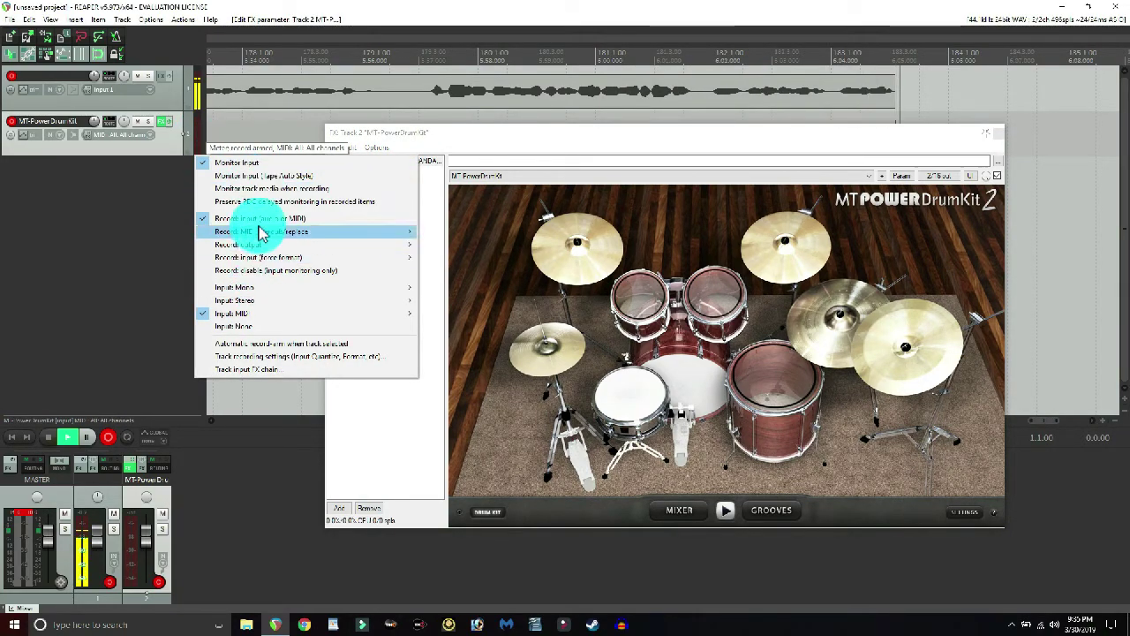
pyautogui.moveTo(253, 245)
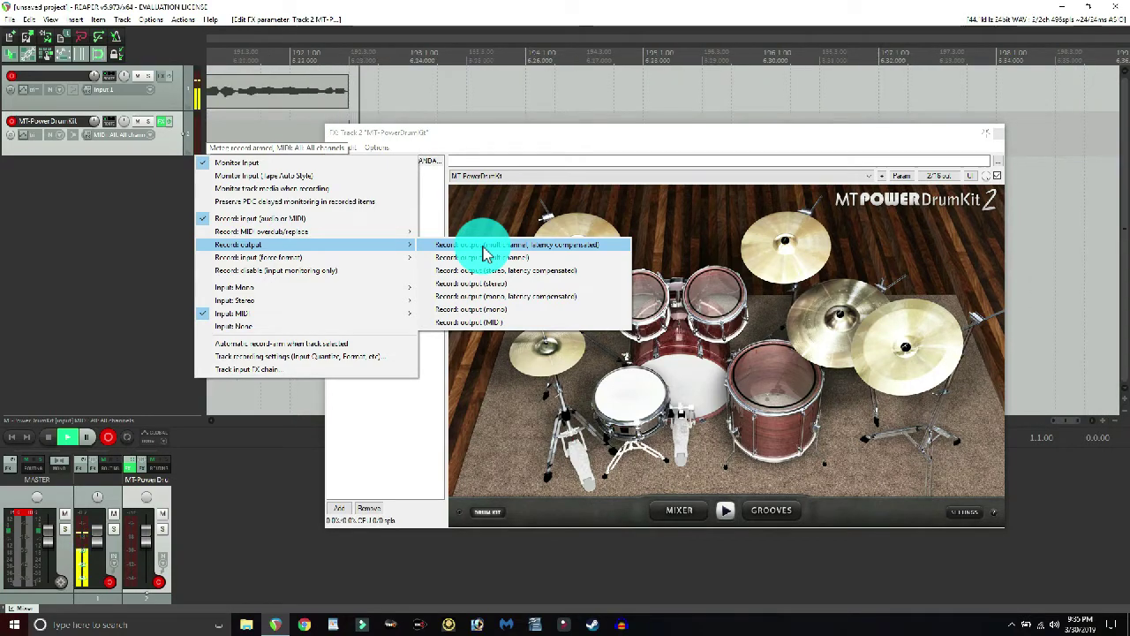
pyautogui.click(483, 247)
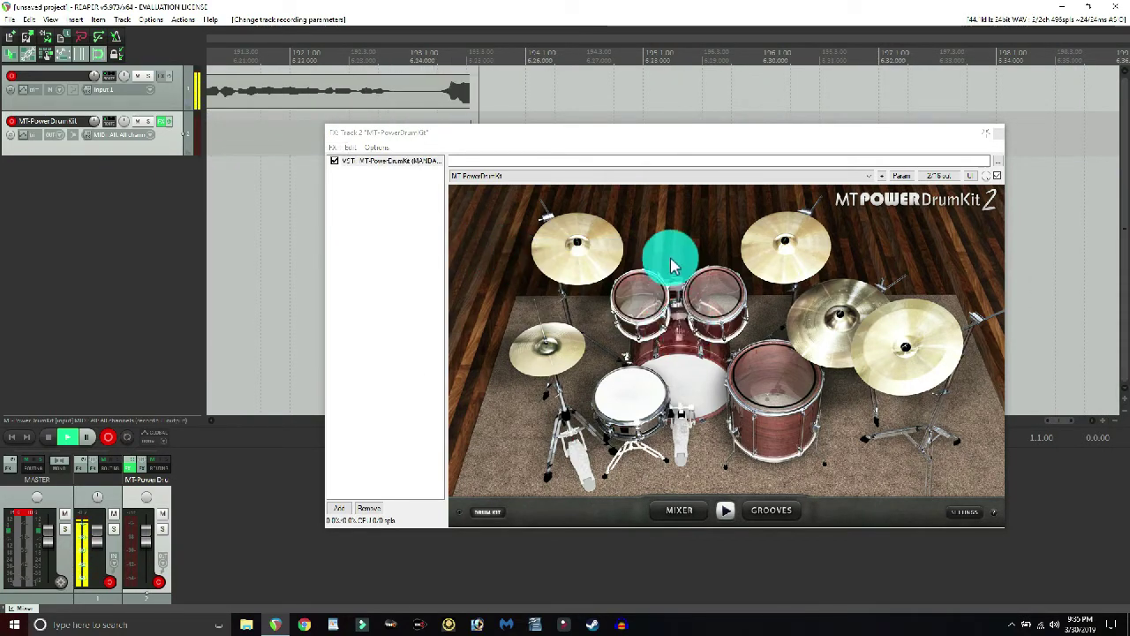
# Reposition the MT-PowerDrumKit window so that it sits just below both tracks
pyautogui.moveTo(651, 143); pyautogui.dragTo(605, 187)
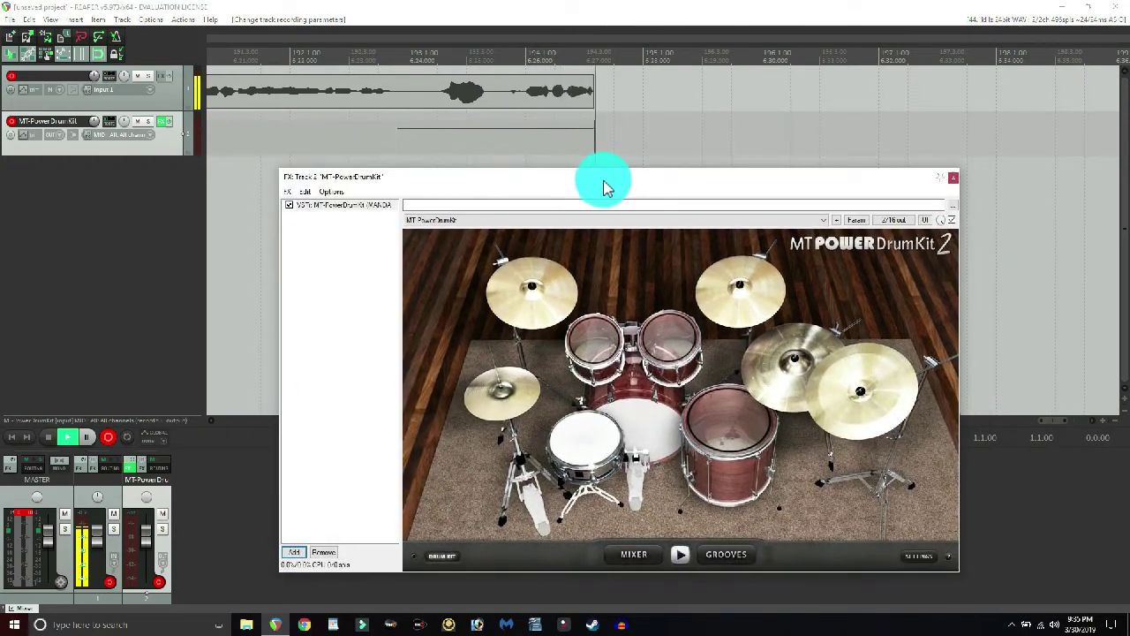
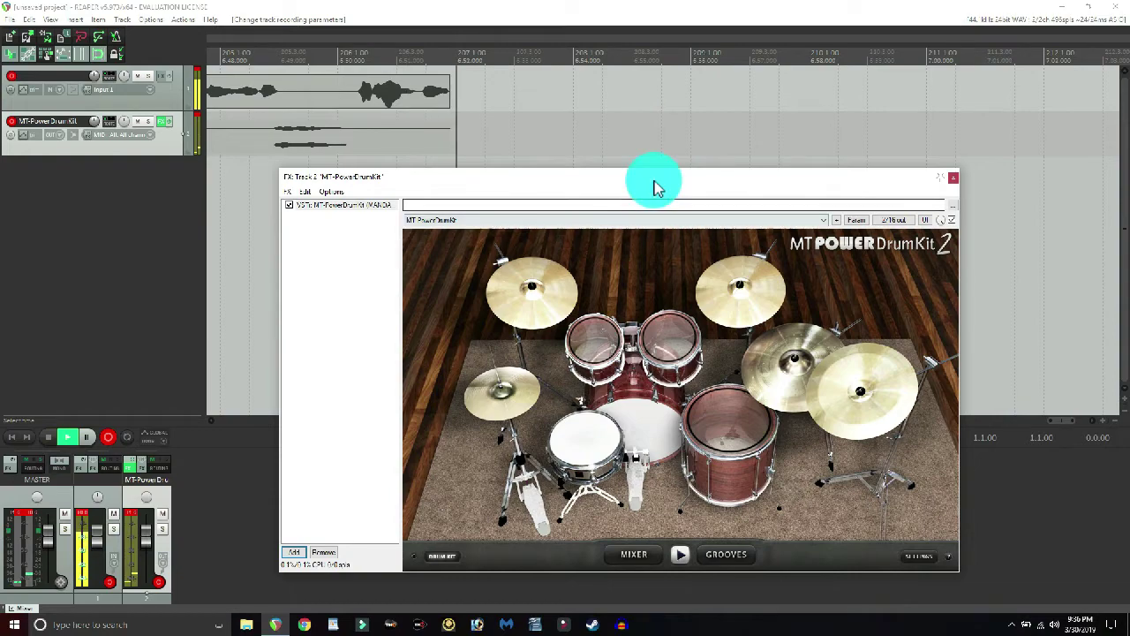
pyautogui.moveTo(656, 185); pyautogui.dragTo(630, 62)
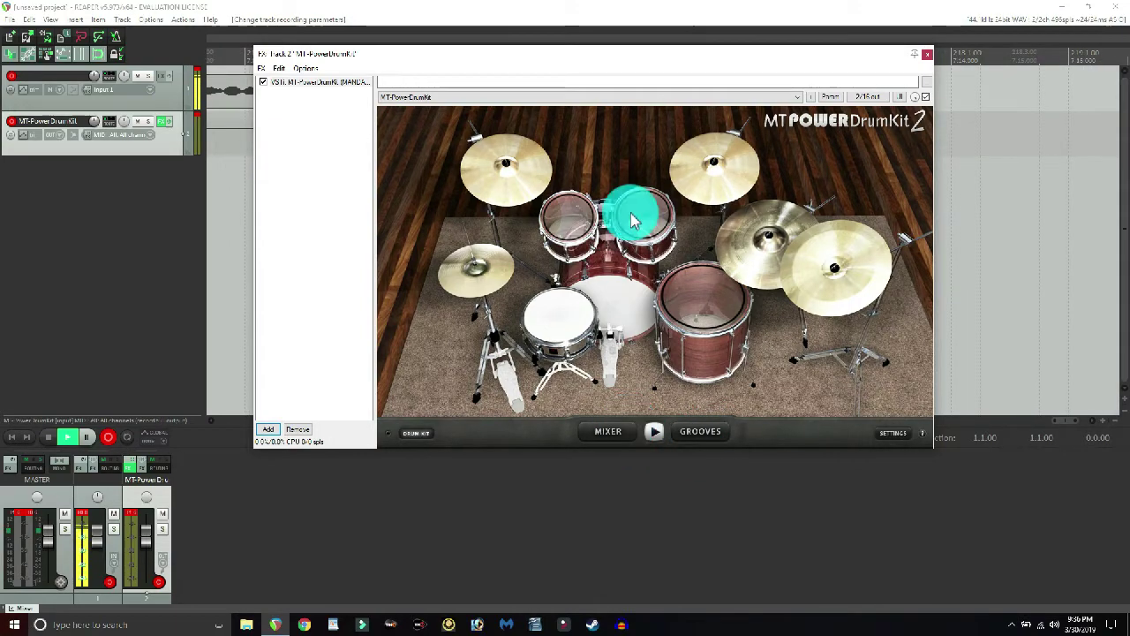
pyautogui.moveTo(605, 62); pyautogui.dragTo(636, 134)
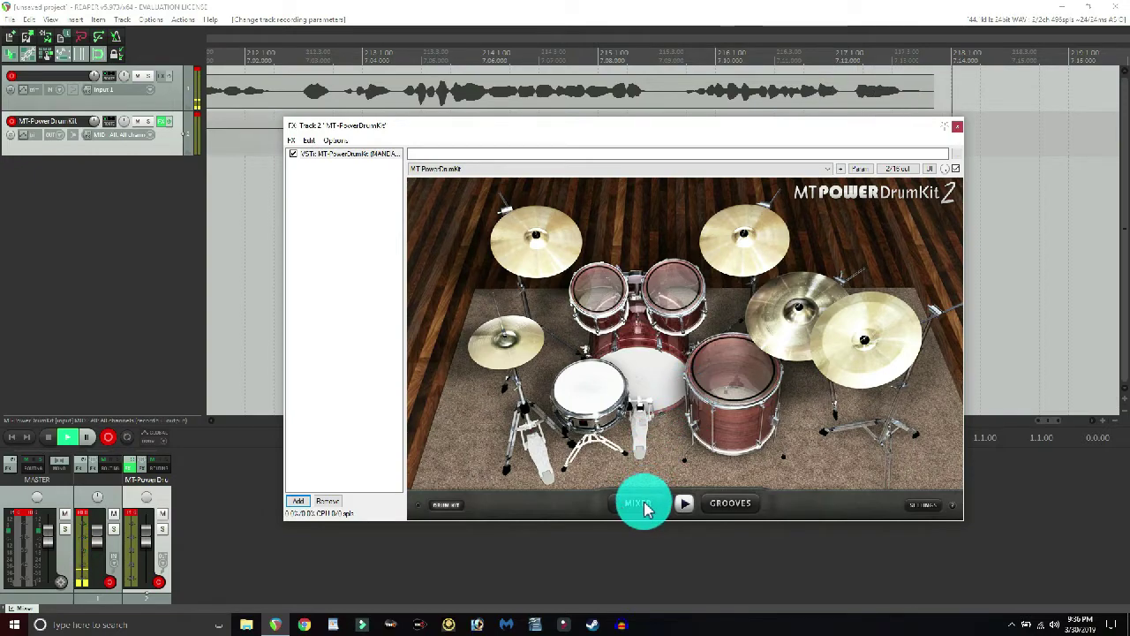
pyautogui.moveTo(510, 128); pyautogui.dragTo(497, 177)
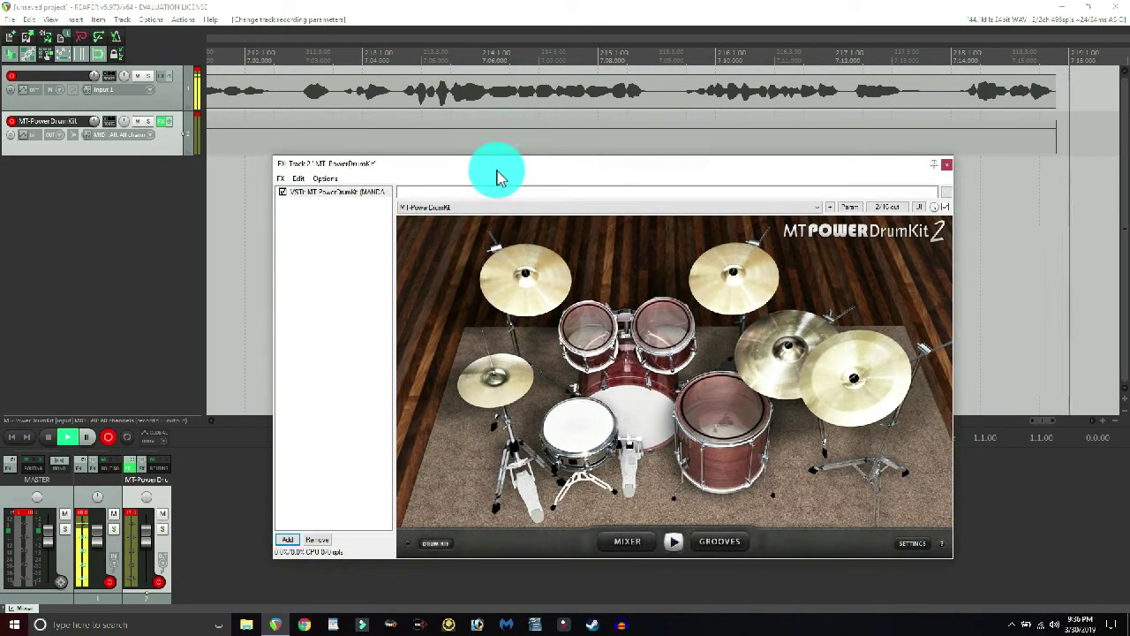
# Start a composition in the drum kit's groove composer with Intro 01, Groove 02 (8th Closed Hi-Hat) and its Fill 13
pyautogui.click(717, 542)
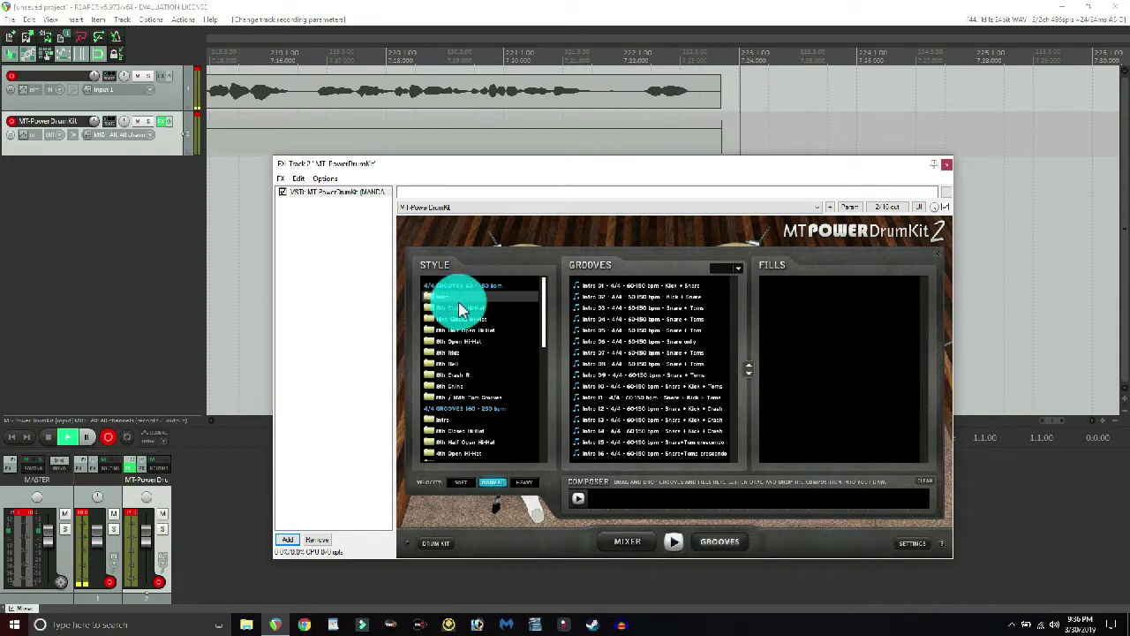
pyautogui.moveTo(612, 287); pyautogui.dragTo(616, 500)
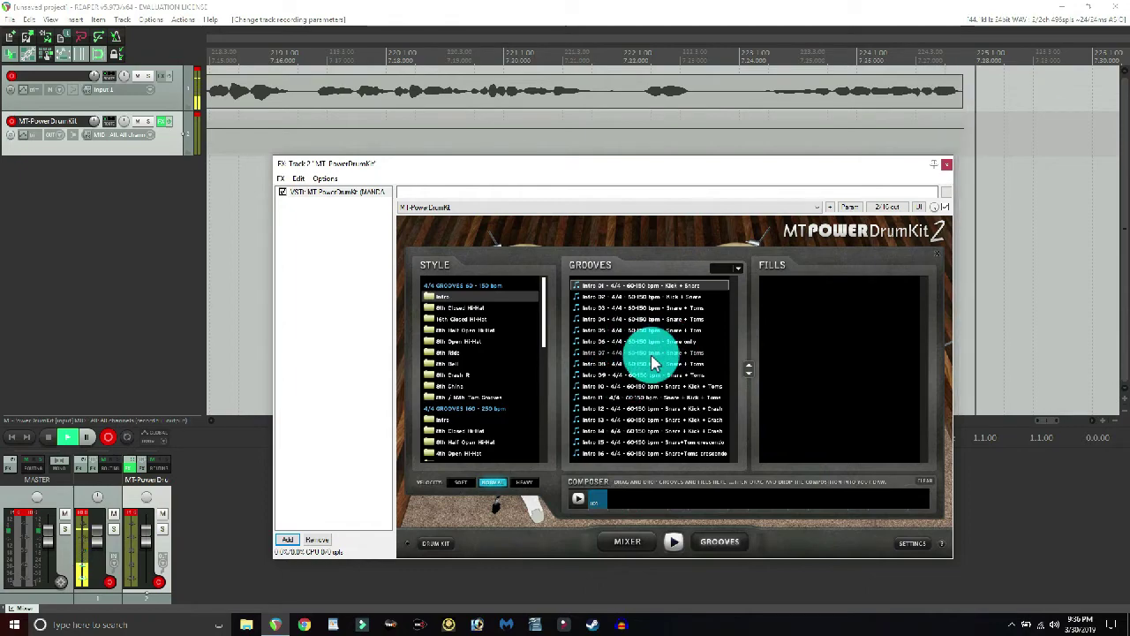
pyautogui.click(456, 309)
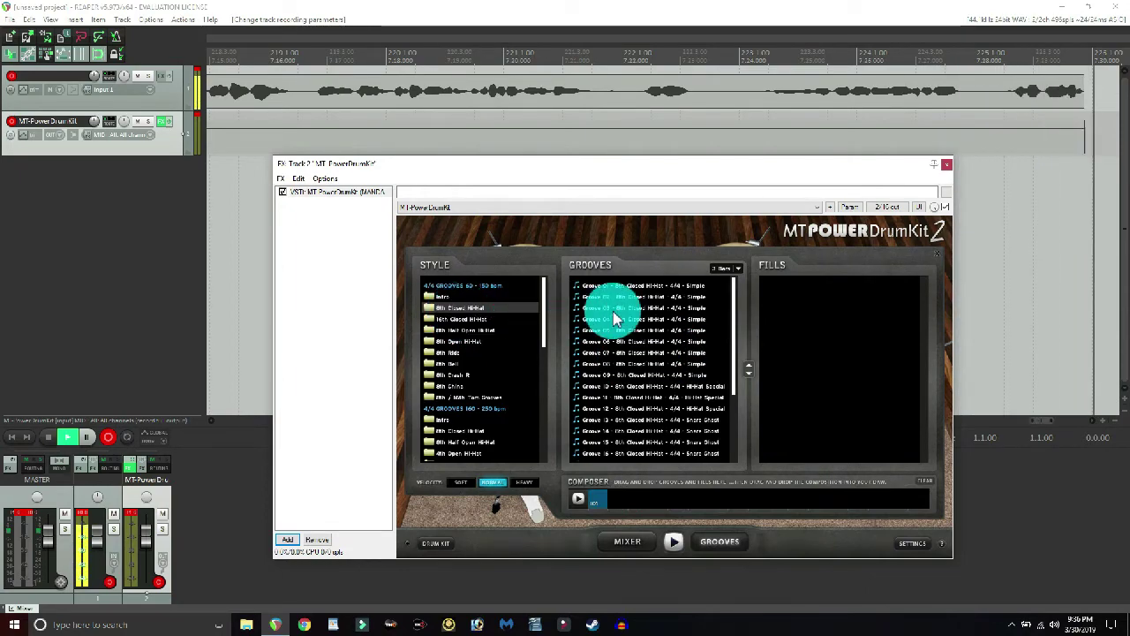
pyautogui.moveTo(619, 300); pyautogui.dragTo(631, 498)
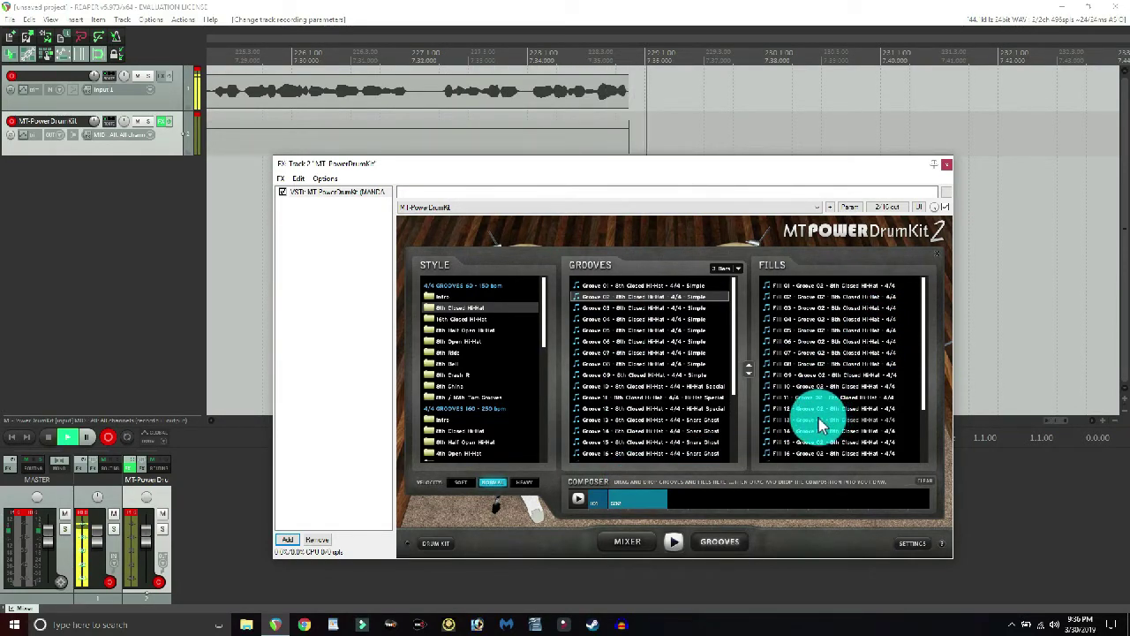
pyautogui.moveTo(819, 422); pyautogui.dragTo(712, 503)
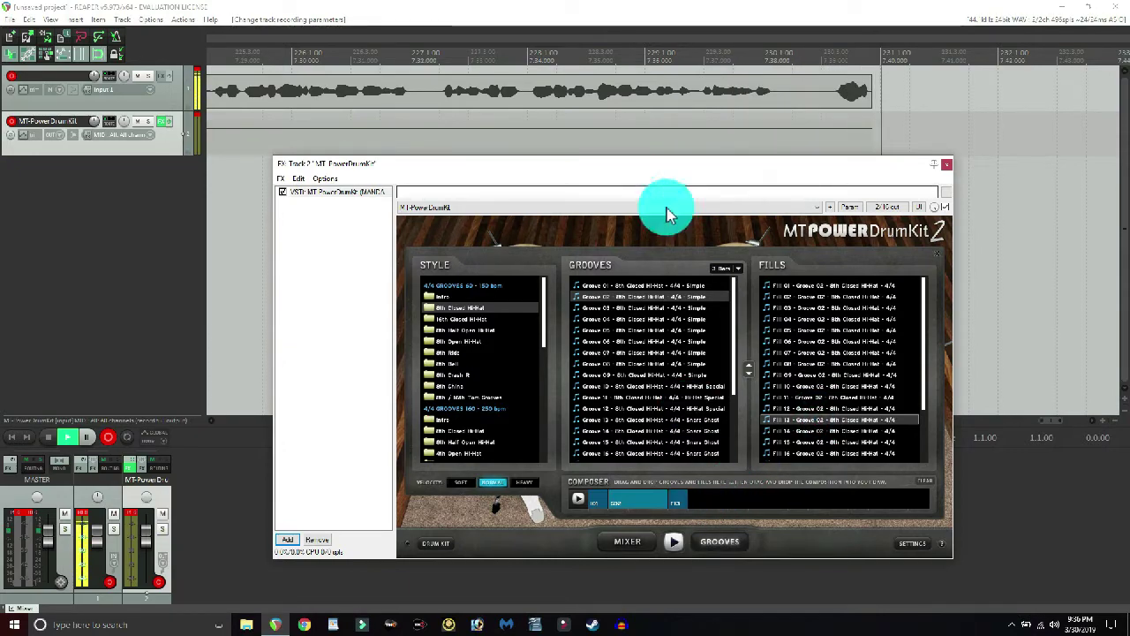
# Play the composition and extend it with Fill 07 and Fill 12 of Groove 02, followed by Groove 08 (8th Closed Hi-Hat)
pyautogui.click(578, 503)
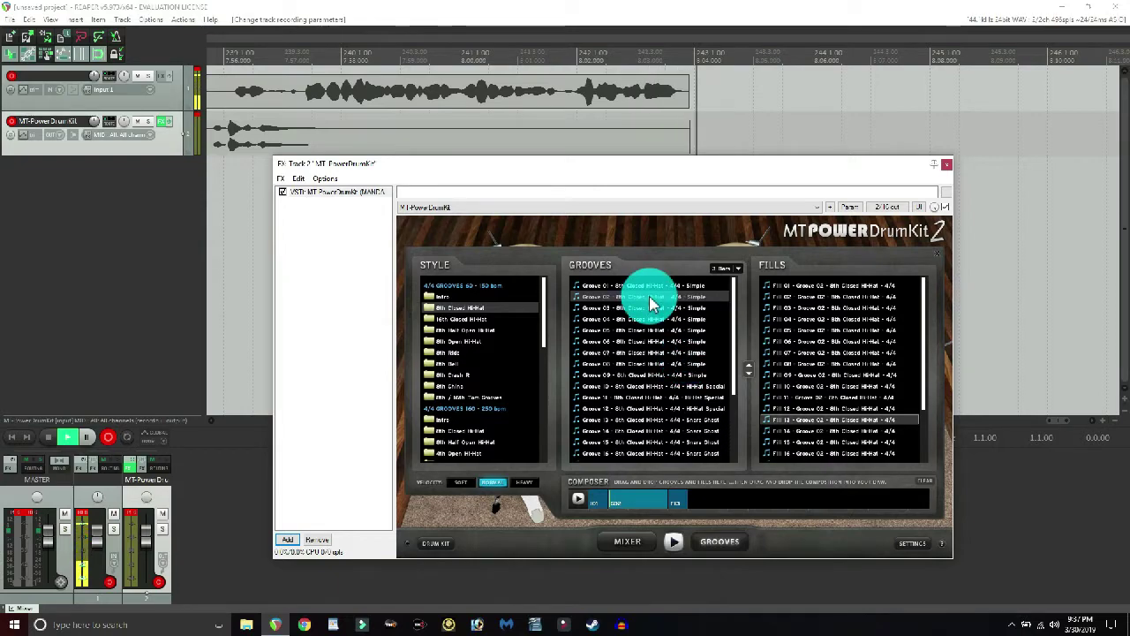
pyautogui.moveTo(821, 358); pyautogui.dragTo(746, 494)
pyautogui.moveTo(808, 419); pyautogui.dragTo(759, 501)
pyautogui.click(649, 363)
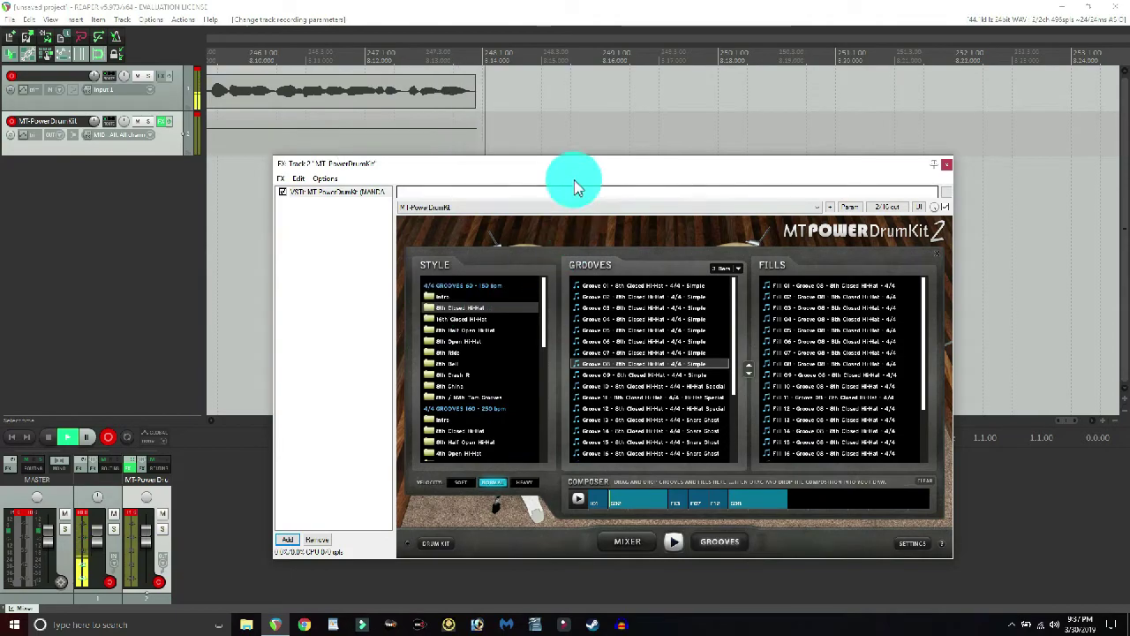
# Reposition the MT-PowerDrumKit window just below both tracks and show the drum kit's mixer
pyautogui.moveTo(577, 171); pyautogui.dragTo(633, 192)
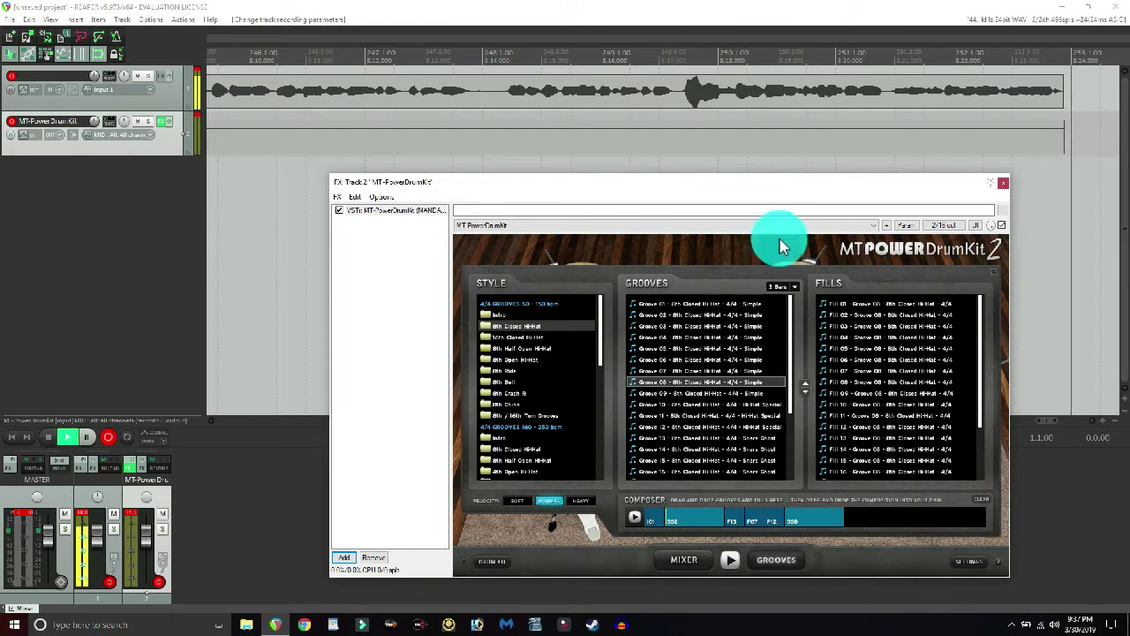
pyautogui.moveTo(765, 189); pyautogui.dragTo(762, 171)
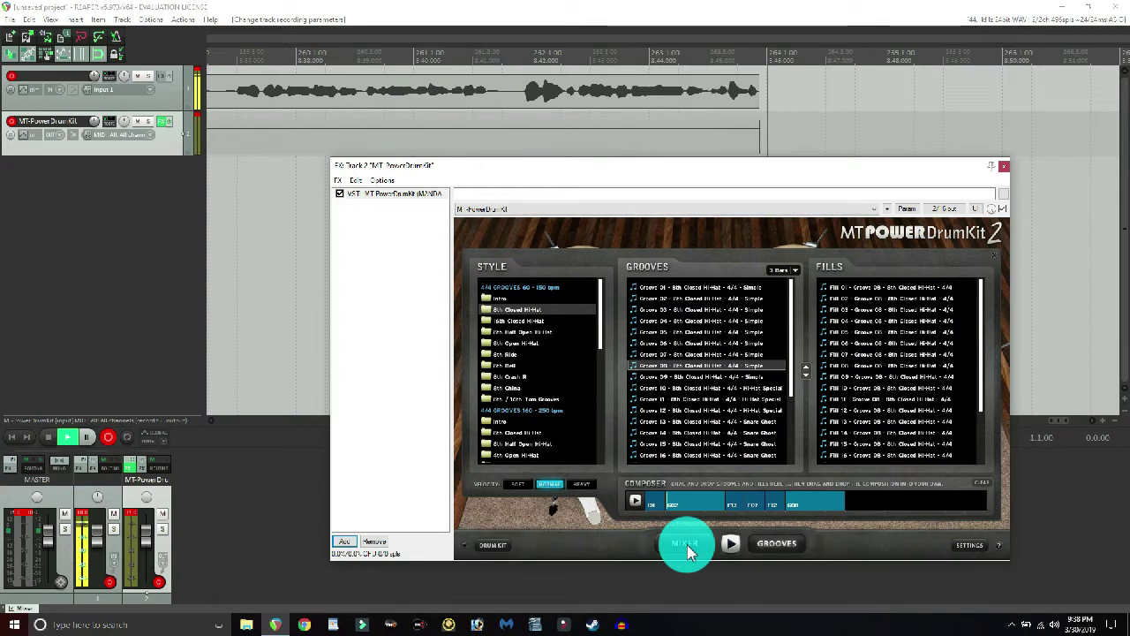
pyautogui.click(687, 548)
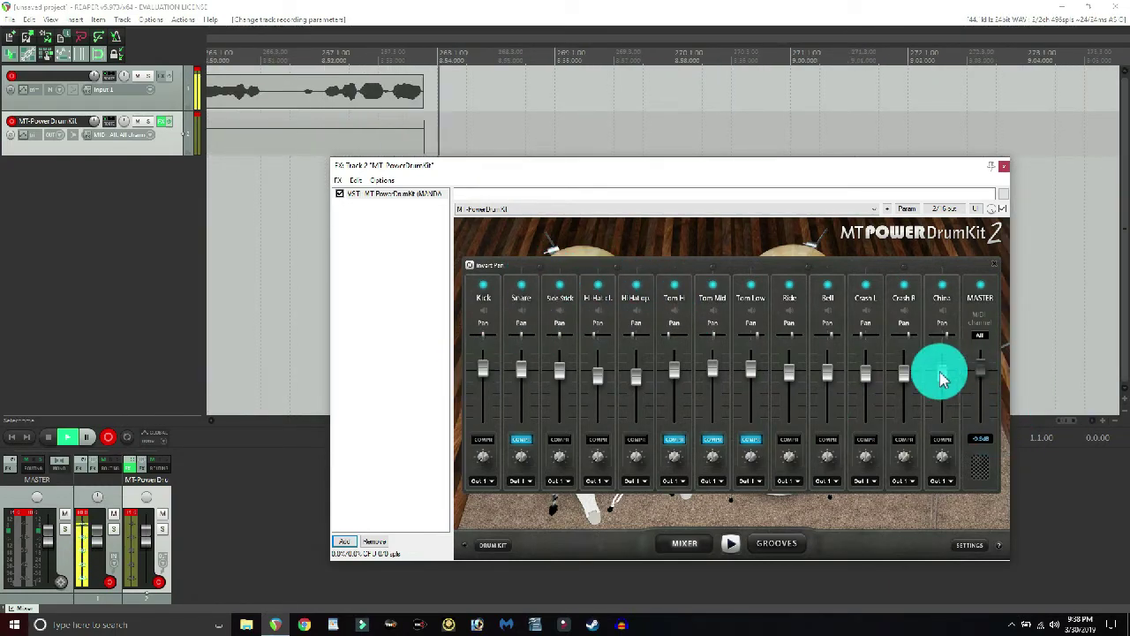
# Switch off compression on the snare and all three tom channels and try the drum kit mixer's master fader
pyautogui.click(492, 375)
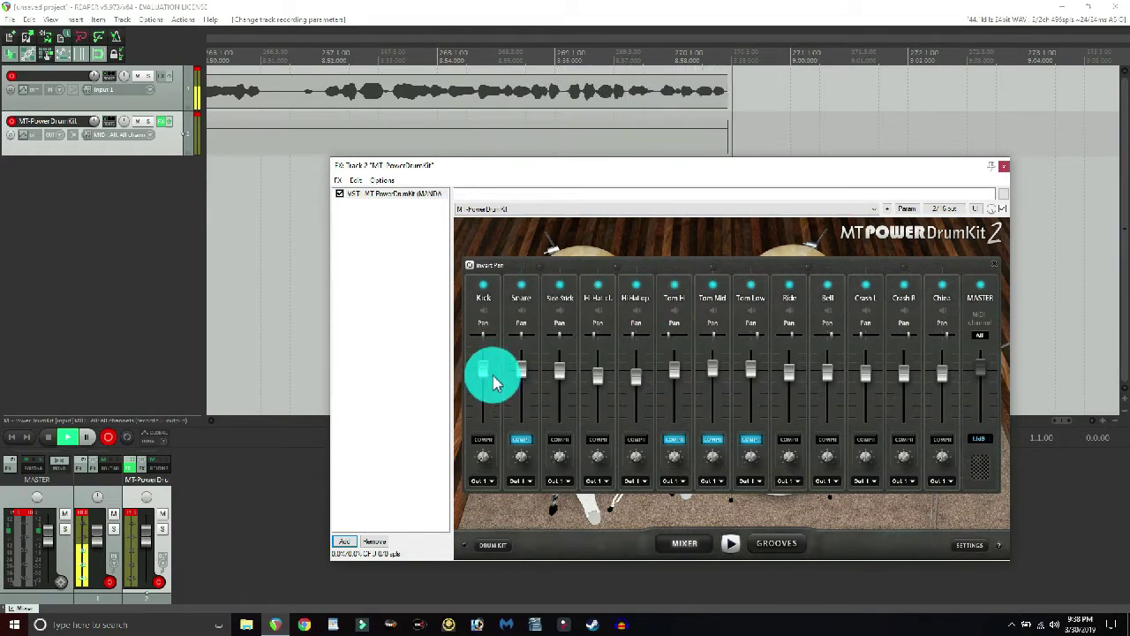
pyautogui.click(526, 443)
pyautogui.click(673, 440)
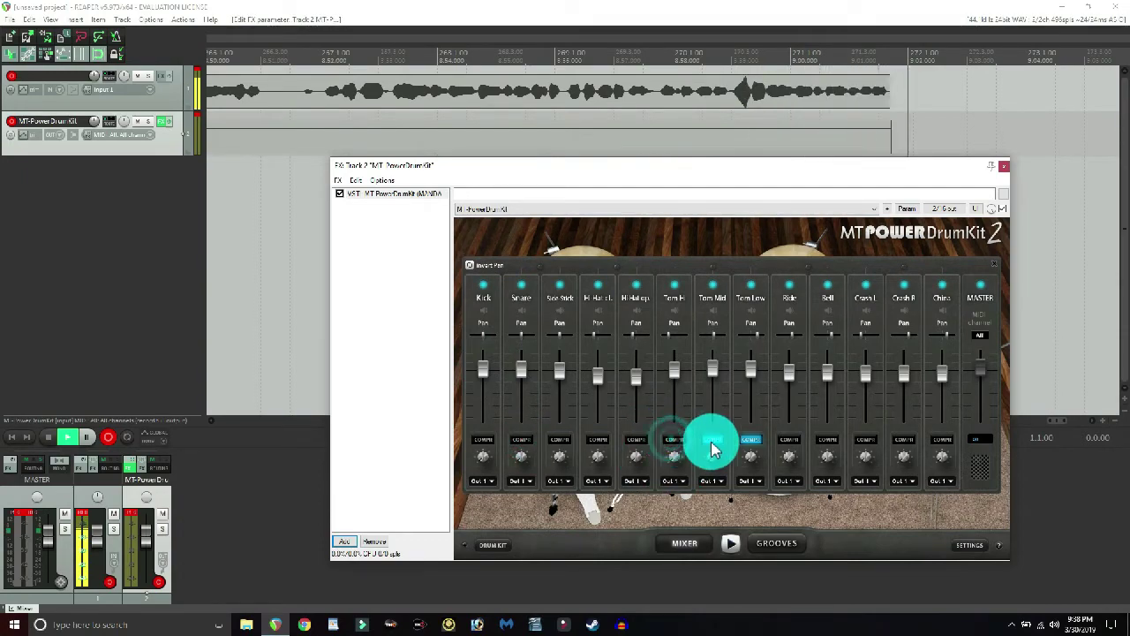
pyautogui.click(712, 442)
pyautogui.moveTo(972, 381)
pyautogui.mouseDown()
pyautogui.moveTo(984, 371)
pyautogui.moveTo(996, 379)
pyautogui.moveTo(980, 365)
pyautogui.moveTo(985, 376)
pyautogui.mouseUp()
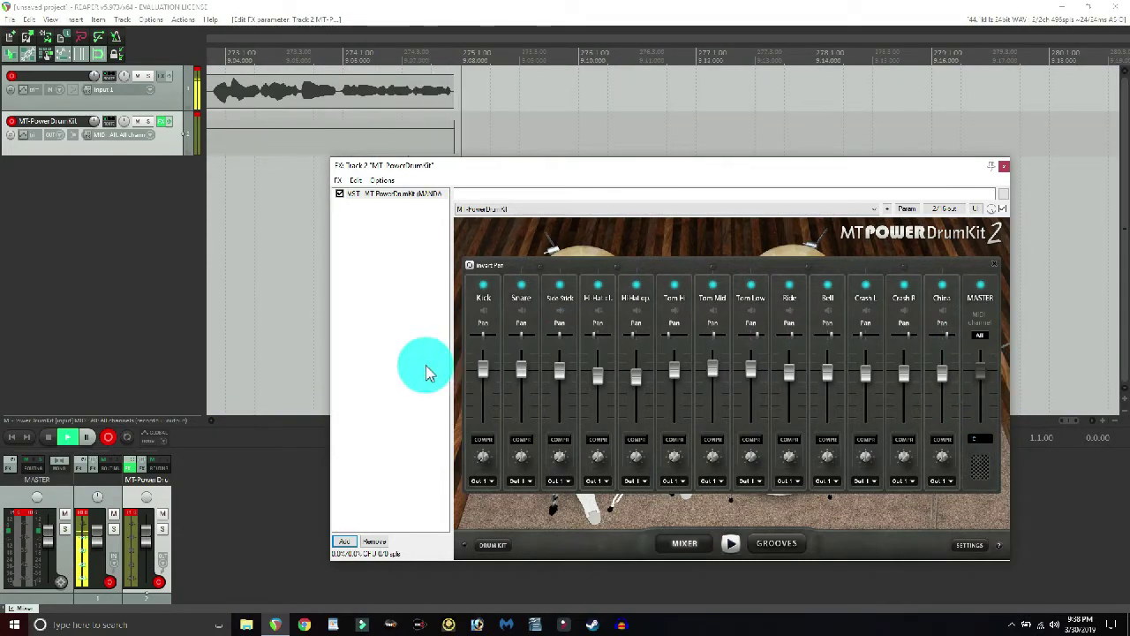
pyautogui.moveTo(137, 518); pyautogui.dragTo(91, 518)
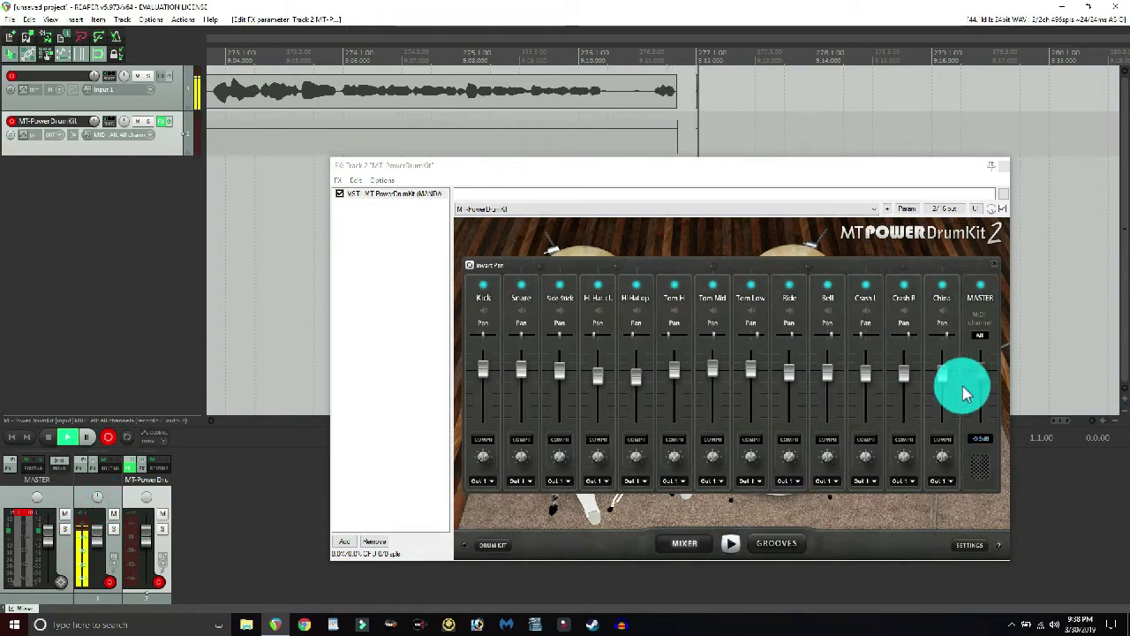
pyautogui.moveTo(979, 381); pyautogui.dragTo(980, 375)
# Audition individual drums, including the side stick and kick, from their channels in the drum kit mixer
pyautogui.moveTo(545, 268); pyautogui.dragTo(541, 274)
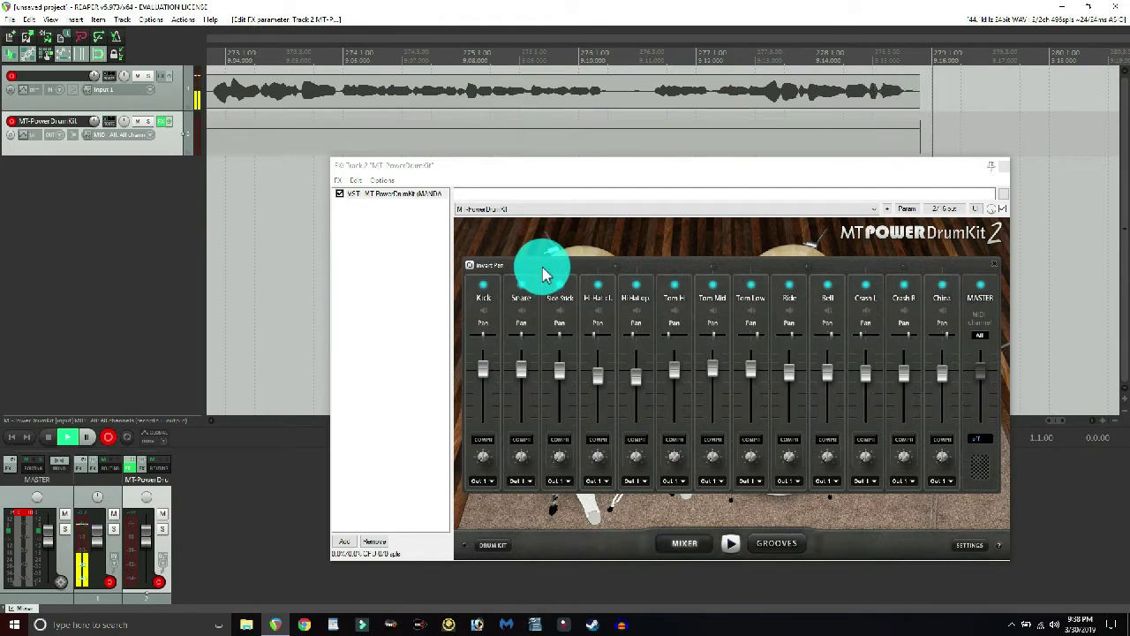
pyautogui.moveTo(540, 274)
pyautogui.mouseDown()
pyautogui.moveTo(626, 272)
pyautogui.moveTo(560, 270)
pyautogui.moveTo(522, 297)
pyautogui.moveTo(558, 305)
pyautogui.moveTo(525, 317)
pyautogui.moveTo(562, 317)
pyautogui.mouseUp()
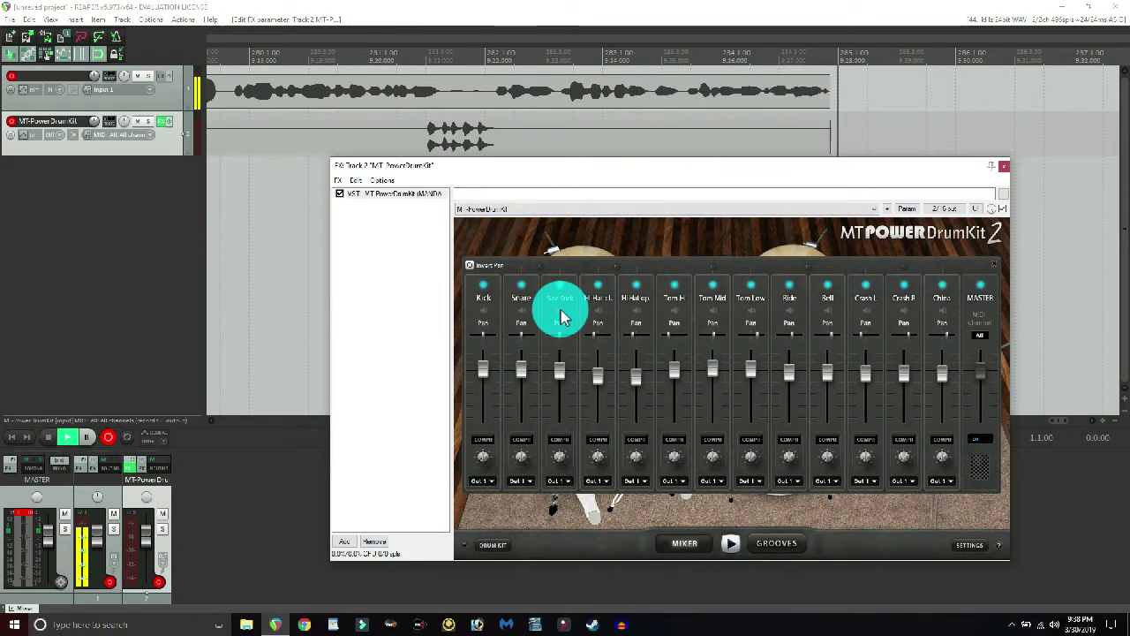
pyautogui.click(561, 318)
pyautogui.click(490, 305)
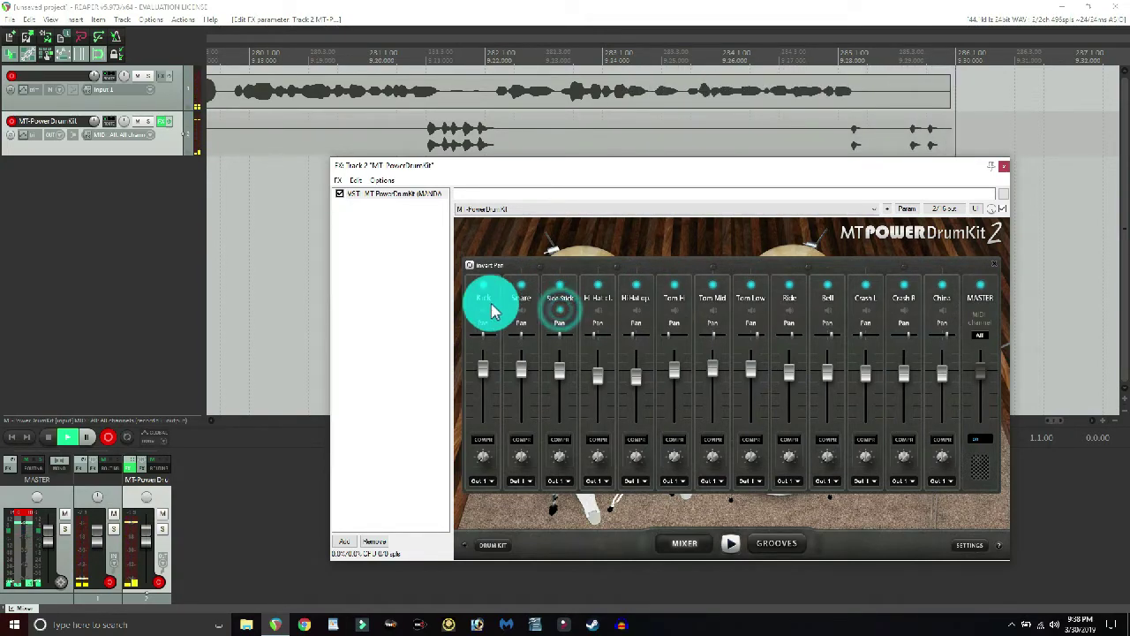
pyautogui.click(563, 320)
# Link the snare and side stick, hi-hat, tom, ride and bell, and crash and china channels, auditioning the drums along the way
pyautogui.moveTo(563, 320)
pyautogui.mouseDown()
pyautogui.moveTo(537, 267)
pyautogui.moveTo(523, 300)
pyautogui.moveTo(571, 271)
pyautogui.moveTo(563, 334)
pyautogui.moveTo(618, 269)
pyautogui.moveTo(606, 302)
pyautogui.moveTo(643, 308)
pyautogui.moveTo(620, 336)
pyautogui.moveTo(596, 316)
pyautogui.mouseUp()
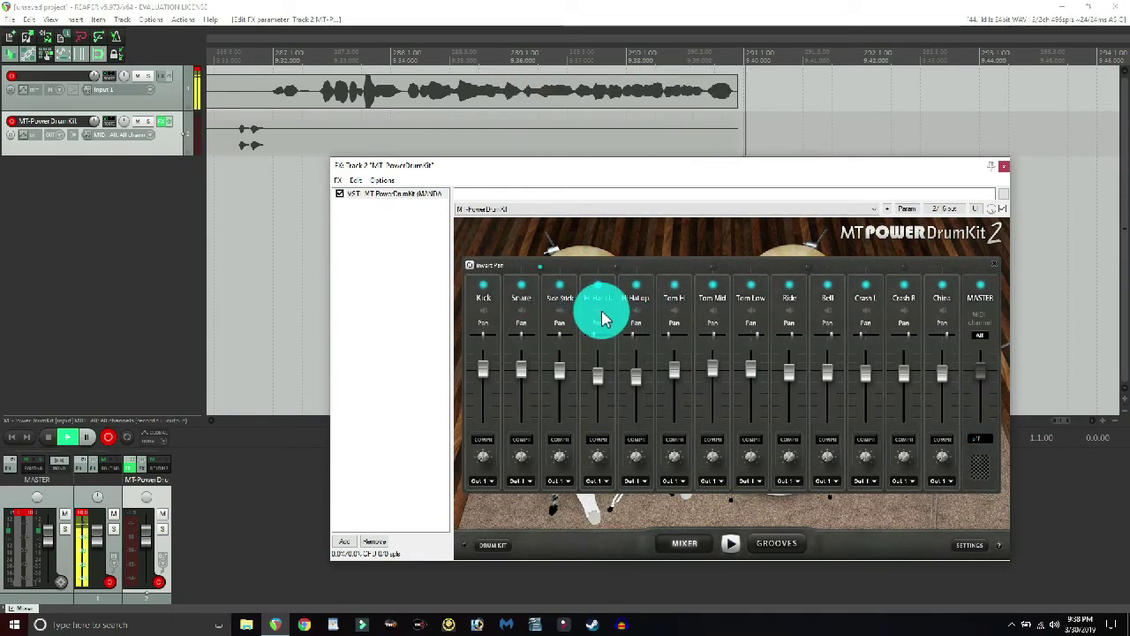
pyautogui.click(603, 320)
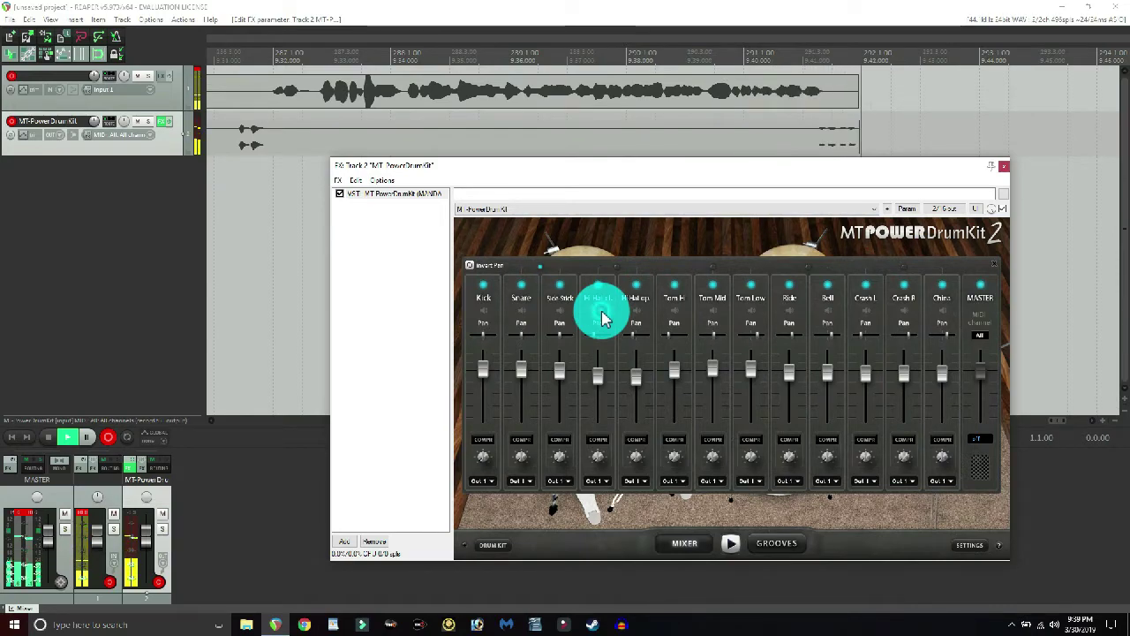
pyautogui.moveTo(603, 320)
pyautogui.mouseDown()
pyautogui.moveTo(639, 319)
pyautogui.moveTo(618, 270)
pyautogui.moveTo(661, 378)
pyautogui.moveTo(613, 345)
pyautogui.moveTo(616, 294)
pyautogui.moveTo(615, 325)
pyautogui.moveTo(715, 276)
pyautogui.moveTo(675, 322)
pyautogui.moveTo(754, 319)
pyautogui.moveTo(752, 309)
pyautogui.moveTo(713, 378)
pyautogui.moveTo(714, 365)
pyautogui.moveTo(719, 417)
pyautogui.moveTo(718, 368)
pyautogui.moveTo(720, 384)
pyautogui.moveTo(688, 262)
pyautogui.moveTo(709, 274)
pyautogui.moveTo(803, 275)
pyautogui.moveTo(829, 292)
pyautogui.moveTo(799, 301)
pyautogui.moveTo(798, 283)
pyautogui.moveTo(797, 327)
pyautogui.moveTo(828, 307)
pyautogui.mouseUp()
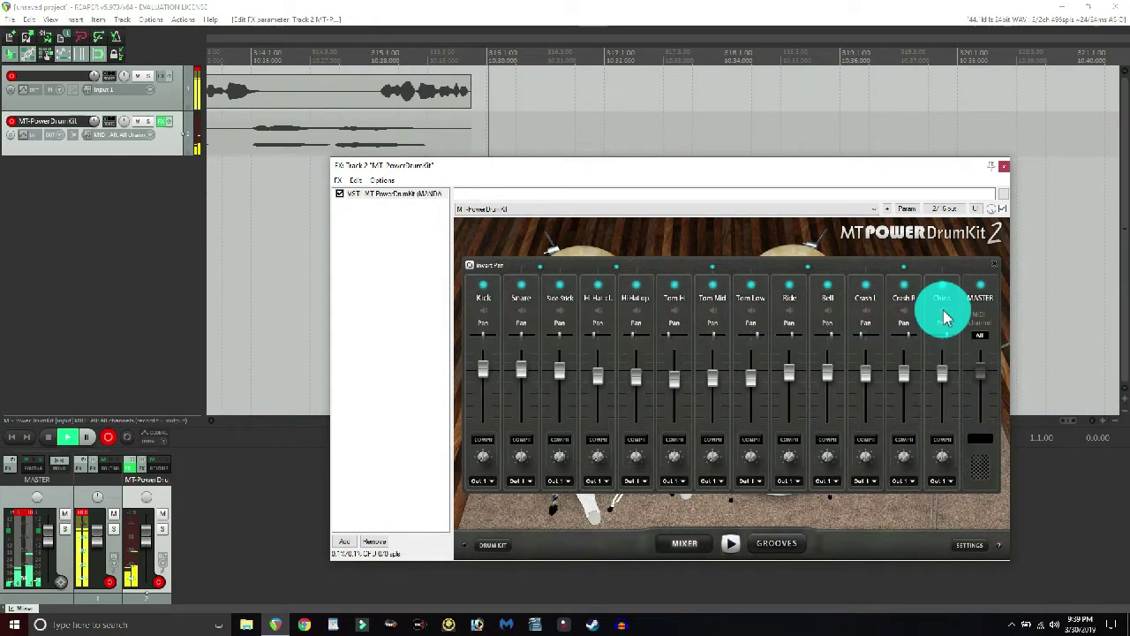
# Return to the groove library, audition Groove 08 with Fill 12 and Fill 17, and stop playback
pyautogui.click(994, 264)
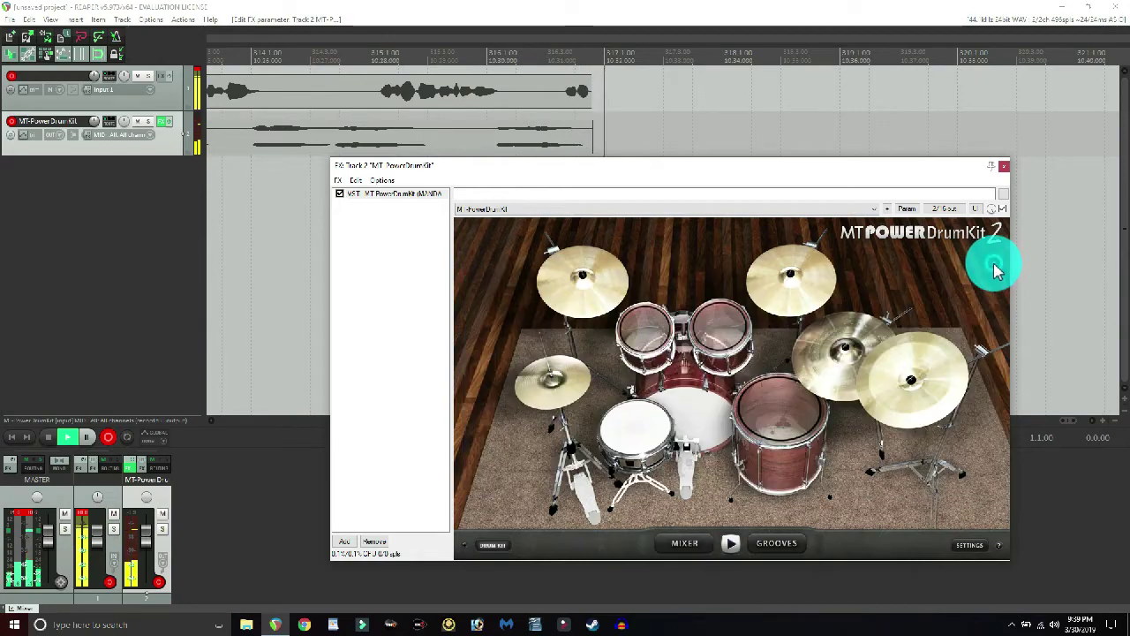
pyautogui.click(769, 543)
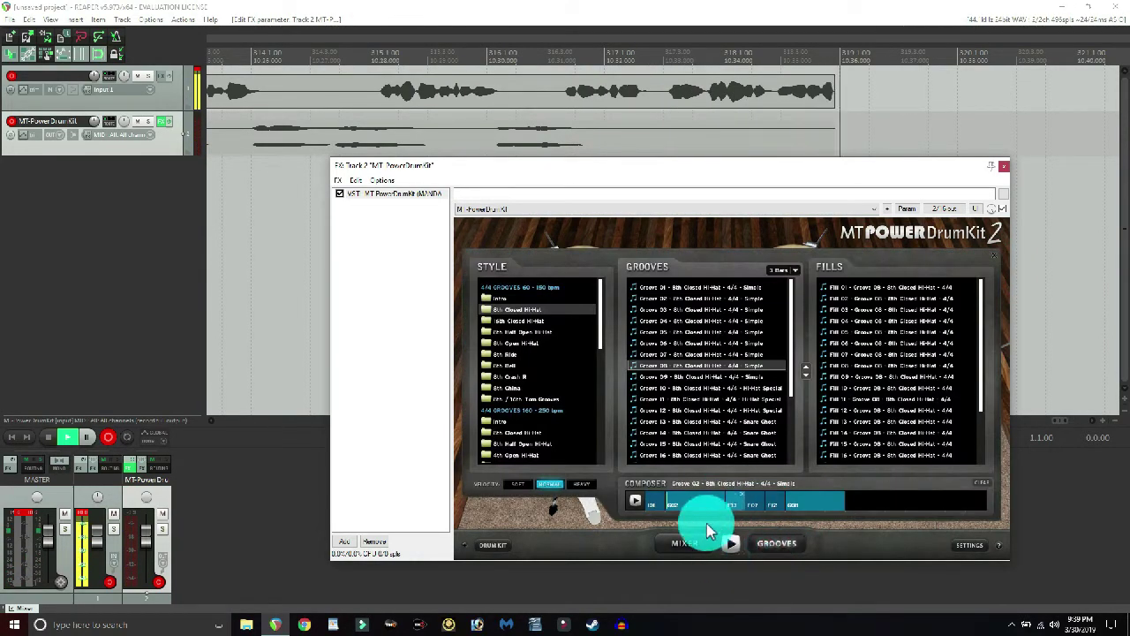
pyautogui.click(730, 545)
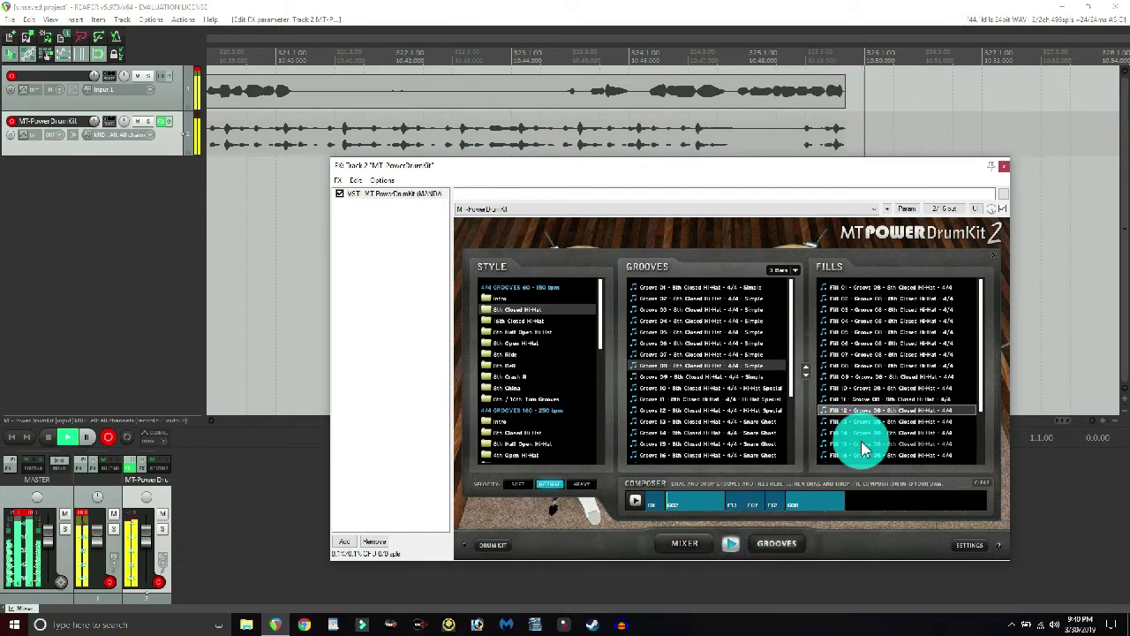
pyautogui.scroll(-3, 863, 420)
pyautogui.click(863, 413)
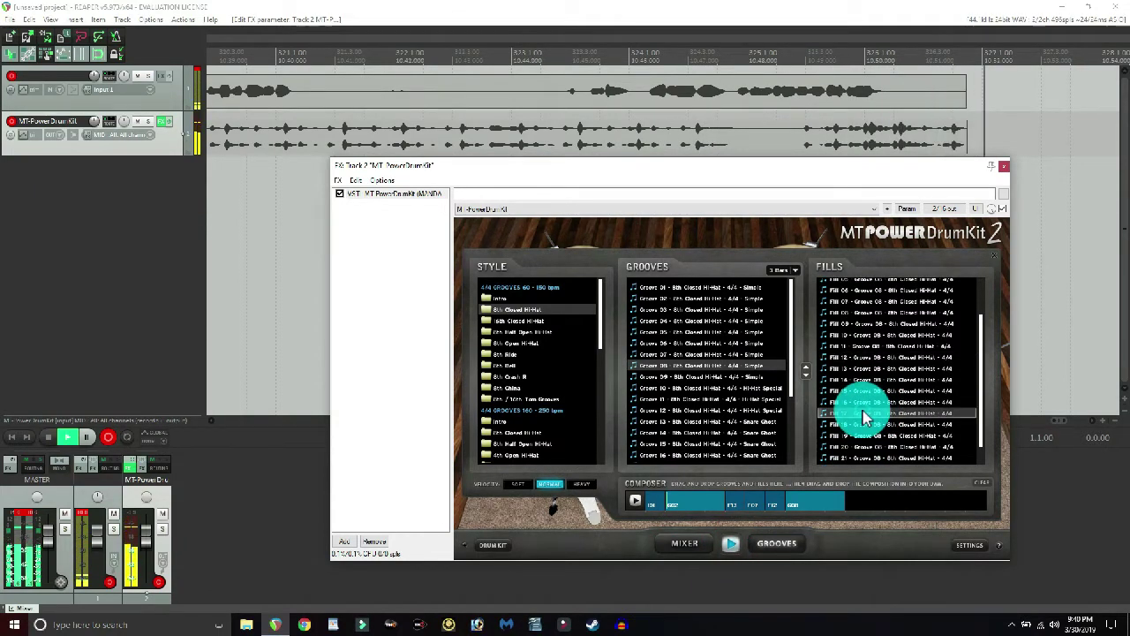
pyautogui.scroll(-1, 857, 411)
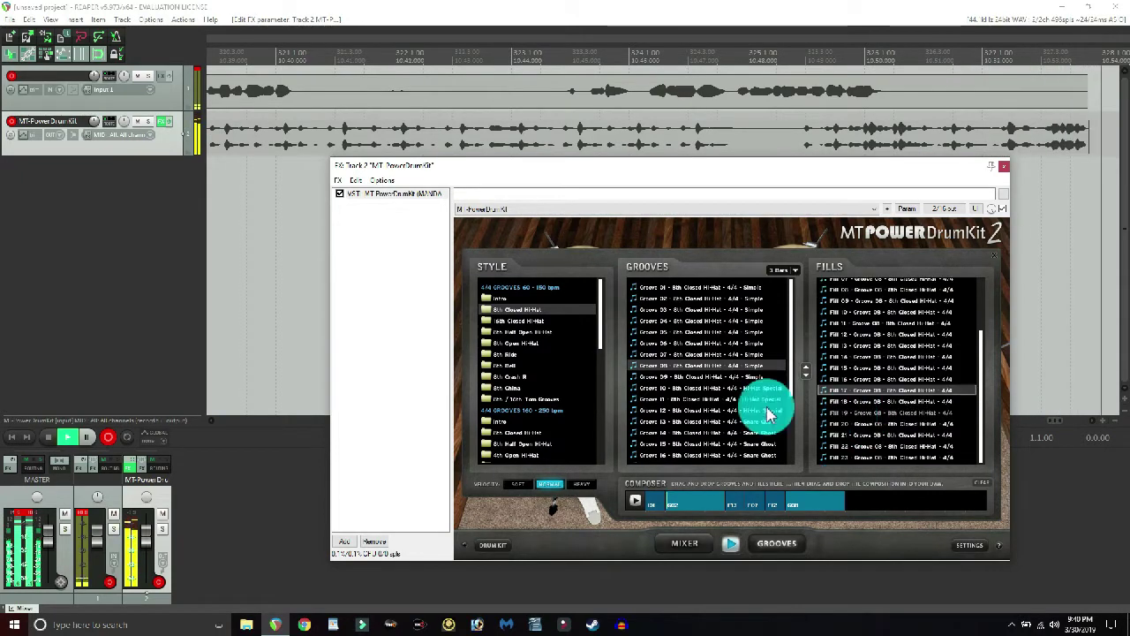
pyautogui.click(730, 543)
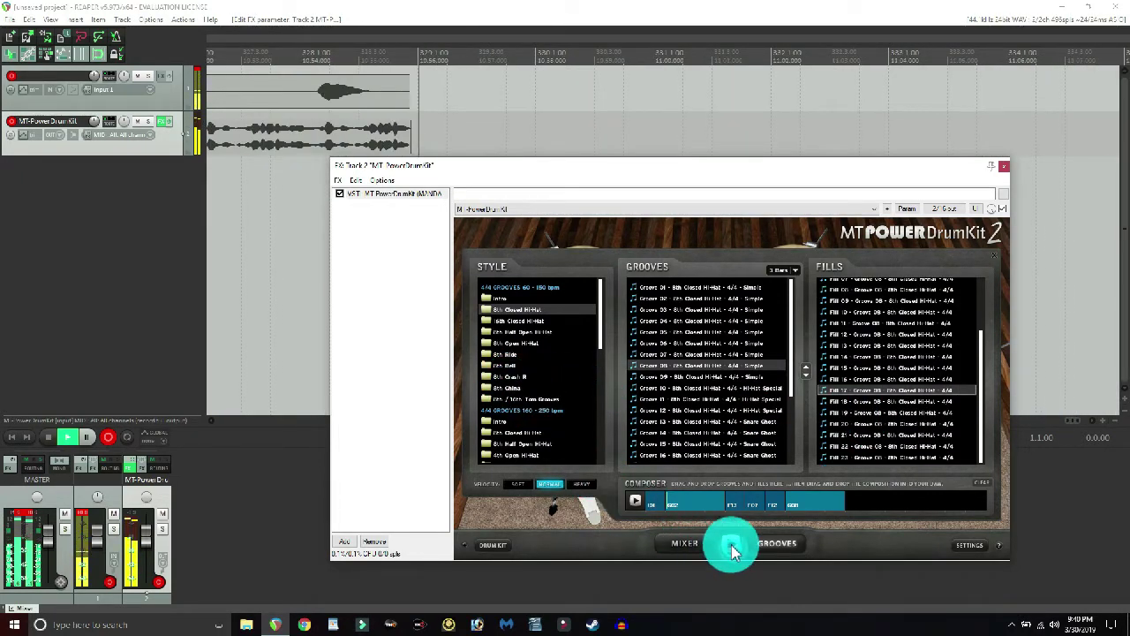
# Browse to the 8th Ride 6/8 style and audition its Groove 01 with Fill 09
pyautogui.scroll(-2, 543, 366)
pyautogui.scroll(-6, 540, 364)
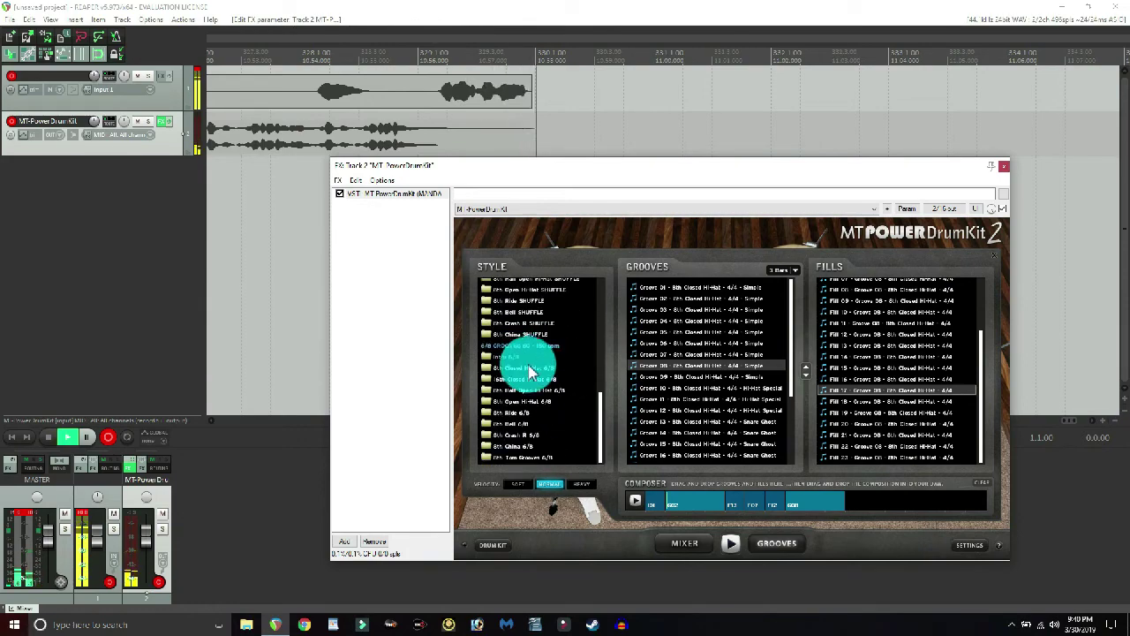
pyautogui.click(513, 415)
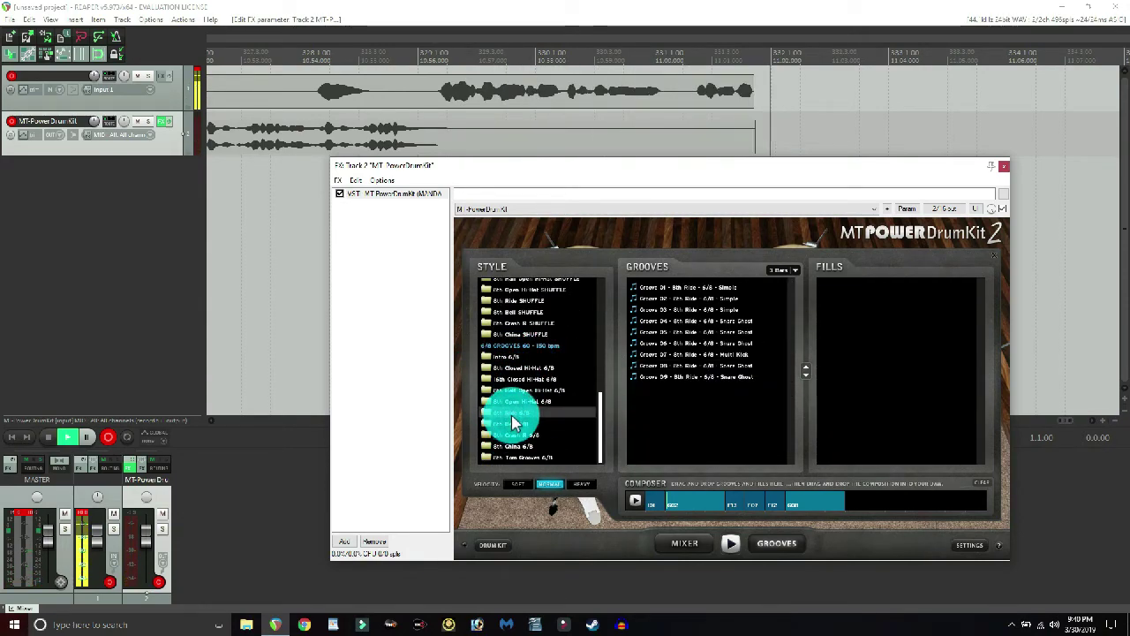
pyautogui.click(662, 291)
pyautogui.moveTo(662, 296); pyautogui.dragTo(732, 537)
# Close the drum kit window, reopen it from the MT-PowerDrumKit track's effects and show its mixer
pyautogui.moveTo(1001, 194); pyautogui.dragTo(1006, 167)
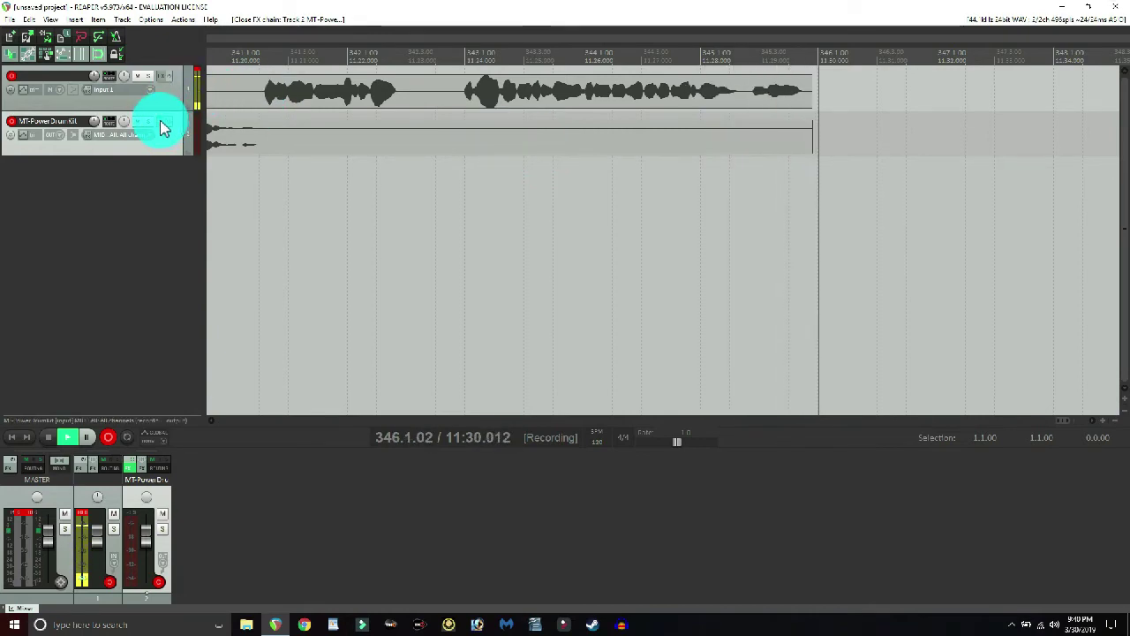
pyautogui.click(161, 123)
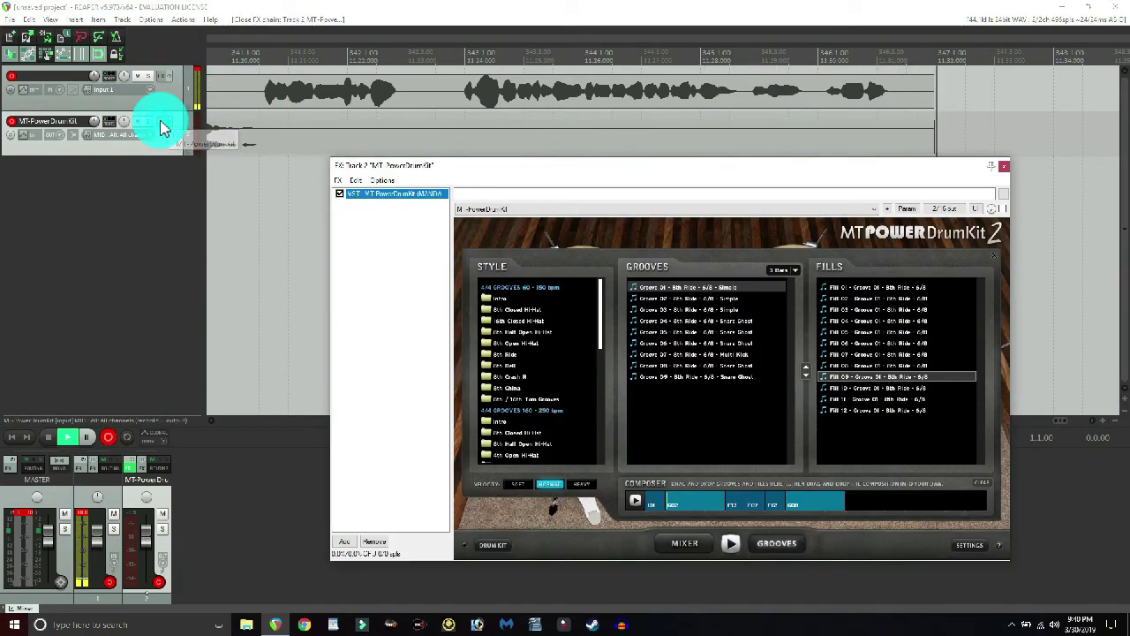
pyautogui.click(694, 543)
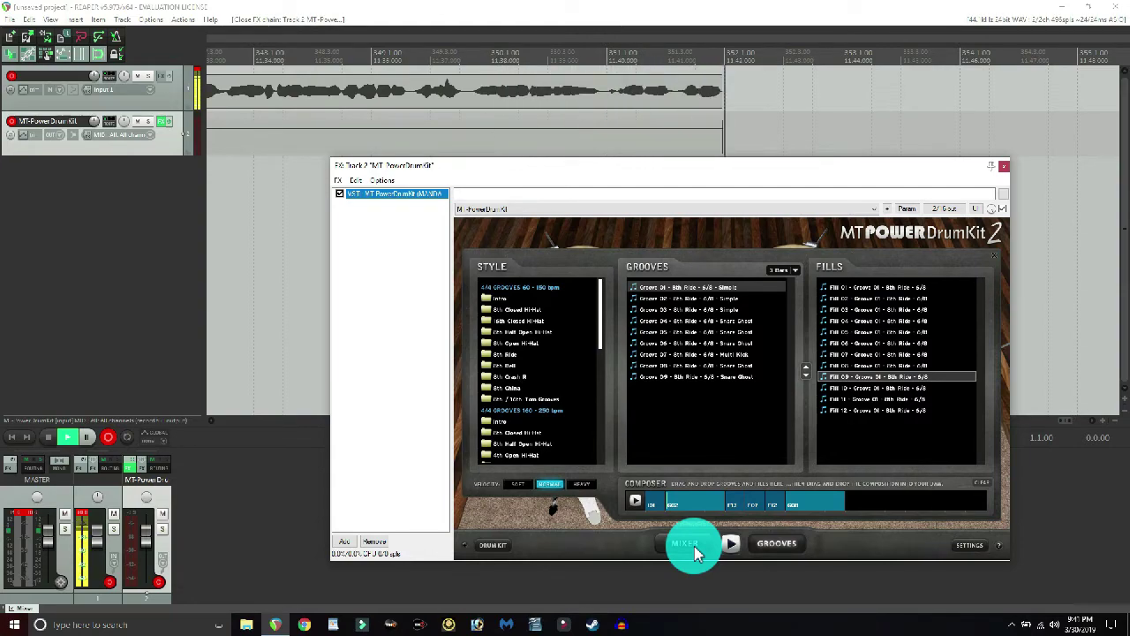
pyautogui.click(694, 545)
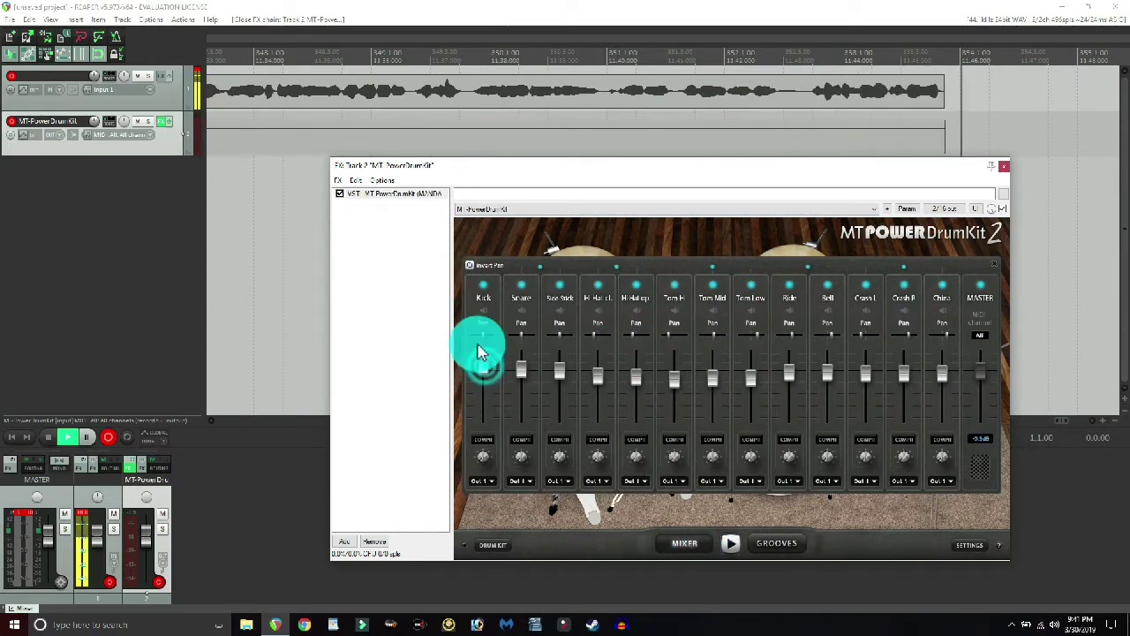
# Raise the hi-hat and tom faders level with the other drum channels and shift the plug-in window slightly away from the tracks
pyautogui.moveTo(481, 369)
pyautogui.moveTo(481, 371)
pyautogui.mouseDown()
pyautogui.moveTo(588, 386)
pyautogui.moveTo(595, 371)
pyautogui.moveTo(649, 384)
pyautogui.moveTo(670, 376)
pyautogui.moveTo(838, 410)
pyautogui.moveTo(837, 377)
pyautogui.moveTo(769, 397)
pyautogui.moveTo(524, 403)
pyautogui.moveTo(933, 323)
pyautogui.moveTo(486, 386)
pyautogui.moveTo(480, 321)
pyautogui.moveTo(570, 308)
pyautogui.moveTo(771, 344)
pyautogui.moveTo(910, 331)
pyautogui.moveTo(908, 302)
pyautogui.moveTo(764, 325)
pyautogui.moveTo(715, 386)
pyautogui.moveTo(713, 373)
pyautogui.moveTo(482, 371)
pyautogui.moveTo(873, 424)
pyautogui.moveTo(946, 378)
pyautogui.moveTo(939, 391)
pyautogui.moveTo(938, 373)
pyautogui.moveTo(762, 341)
pyautogui.moveTo(676, 352)
pyautogui.moveTo(556, 209)
pyautogui.moveTo(320, 150)
pyautogui.moveTo(376, 279)
pyautogui.mouseUp()
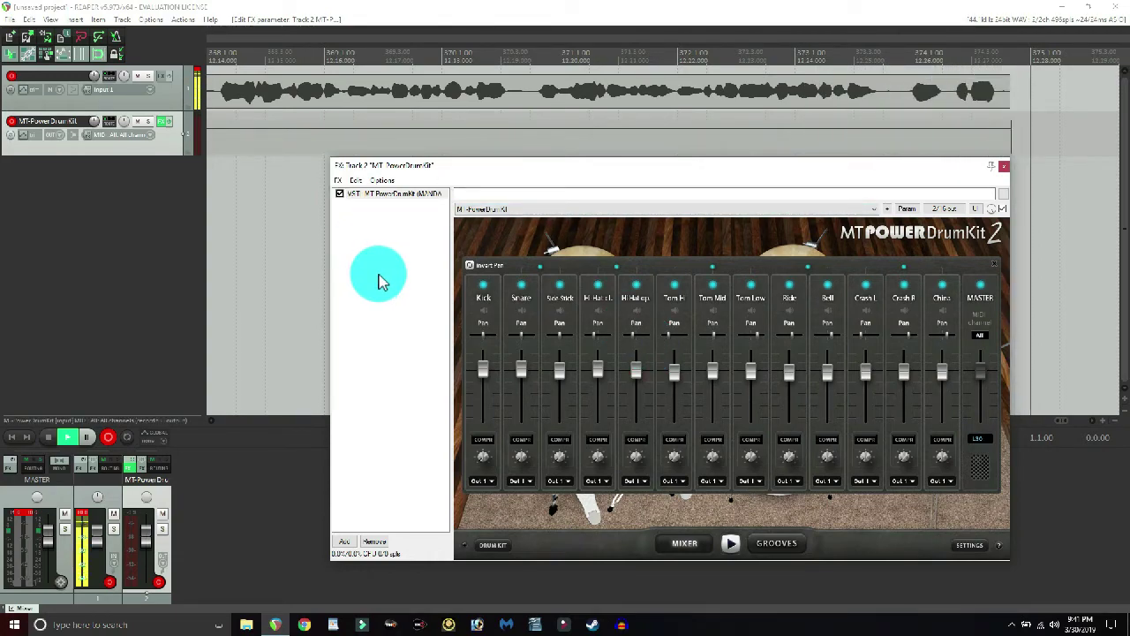
pyautogui.moveTo(378, 279); pyautogui.dragTo(392, 285)
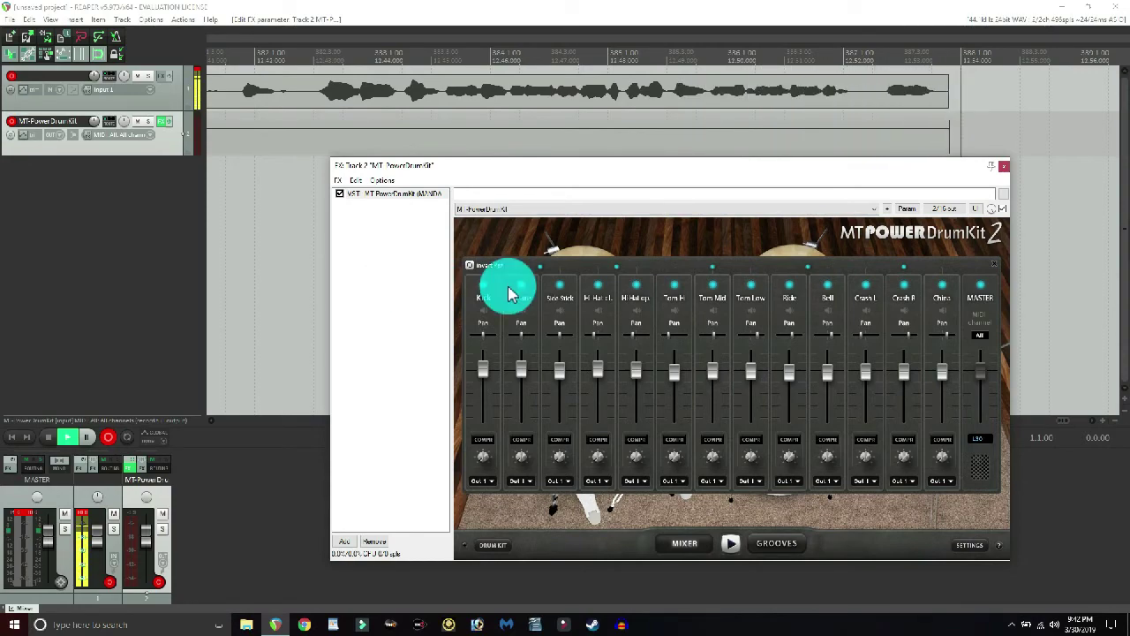
pyautogui.click(641, 174)
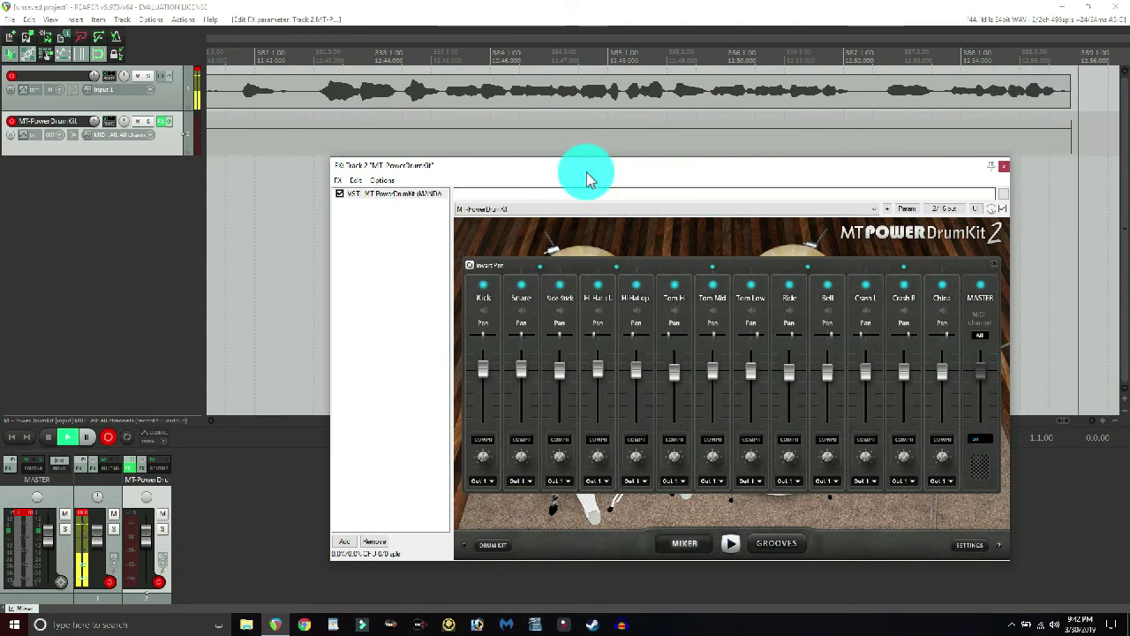
pyautogui.moveTo(588, 171); pyautogui.dragTo(550, 192)
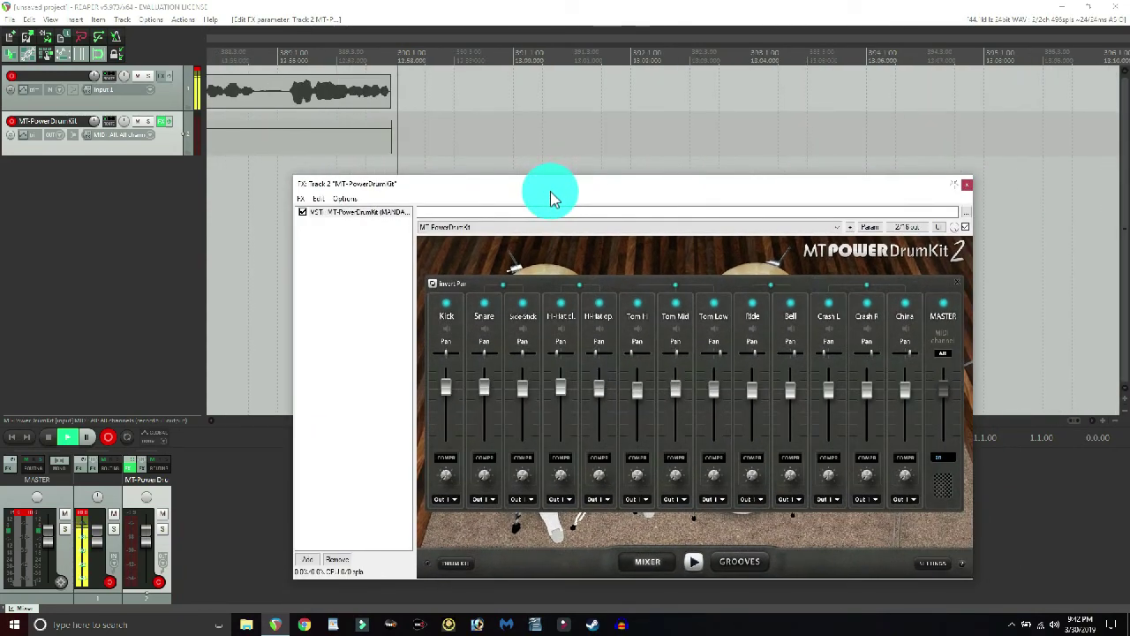